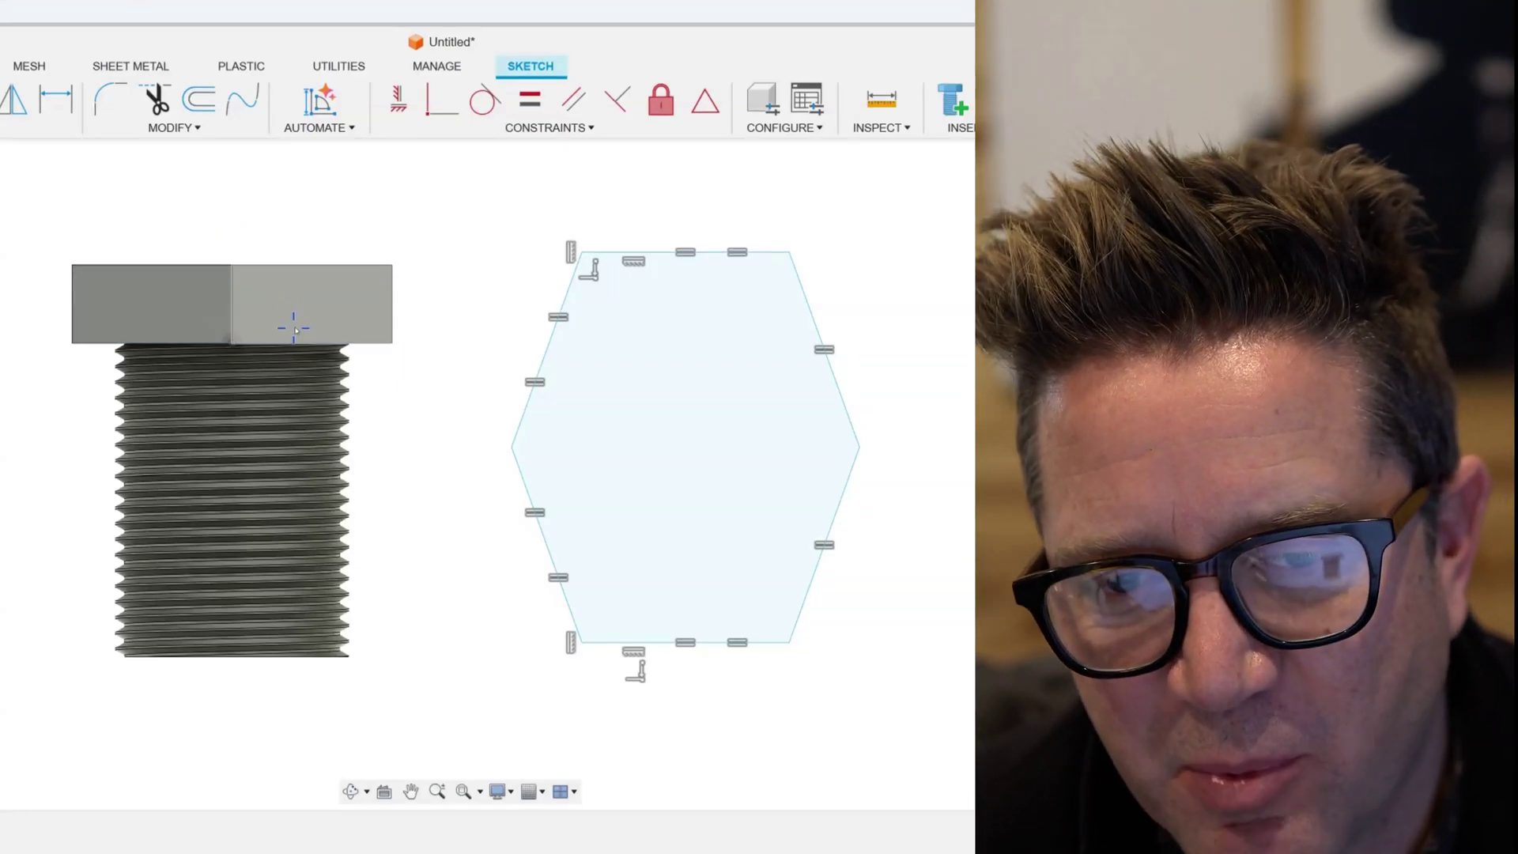
# Orbit and zoom around the finished hex-head bolt and its hexagon sketch
pyautogui.keyDown('shift'); pyautogui.moveTo(296, 313); pyautogui.dragTo(305, 339, button='middle'); pyautogui.keyUp('shift')
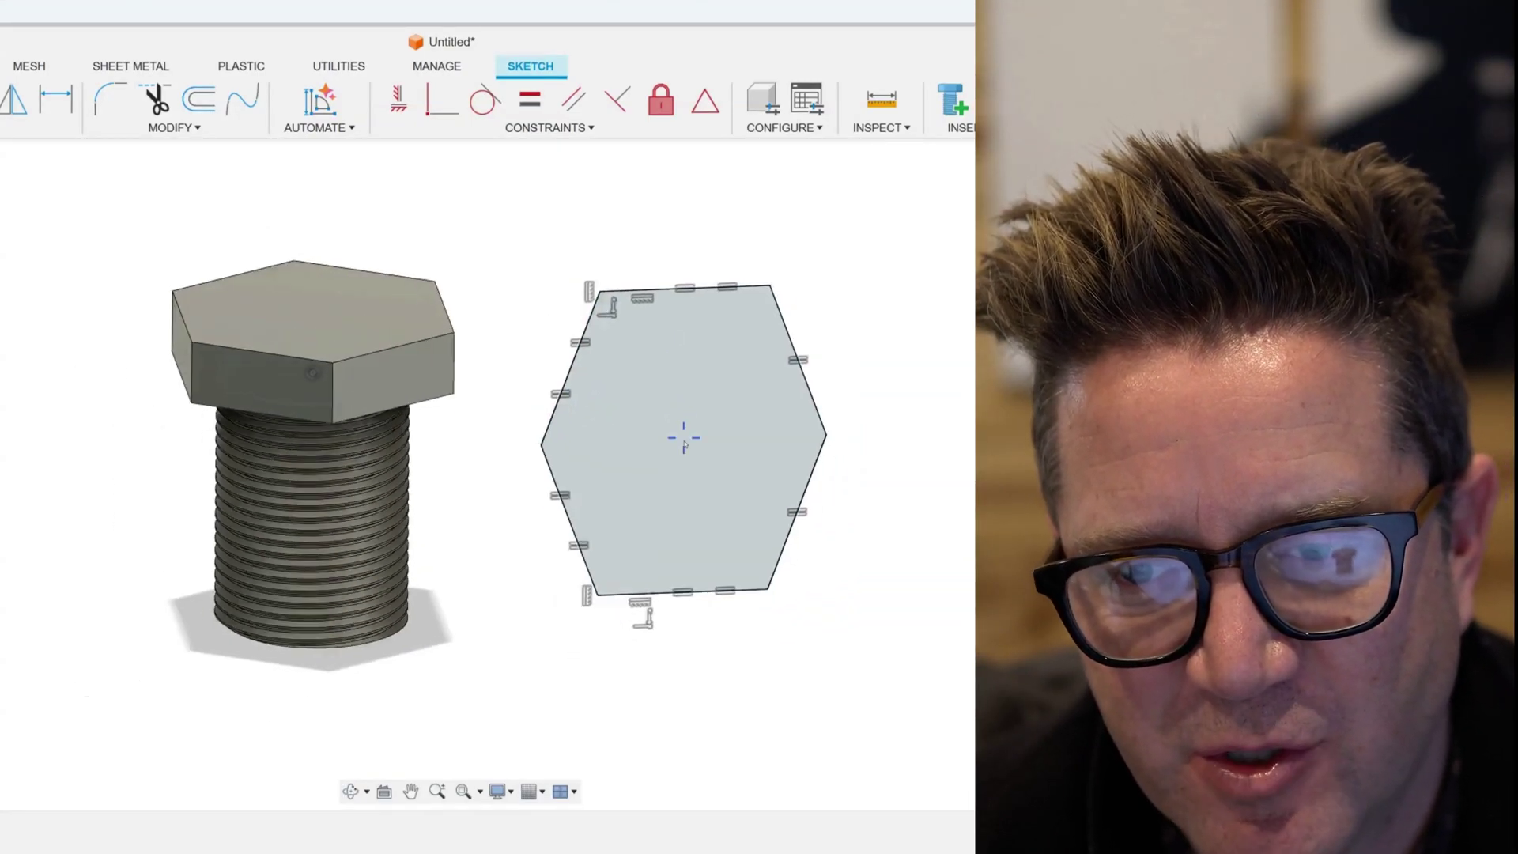
pyautogui.scroll(3, 683, 442)
pyautogui.keyDown('shift'); pyautogui.moveTo(567, 432); pyautogui.dragTo(567, 432, button='middle'); pyautogui.keyUp('shift')
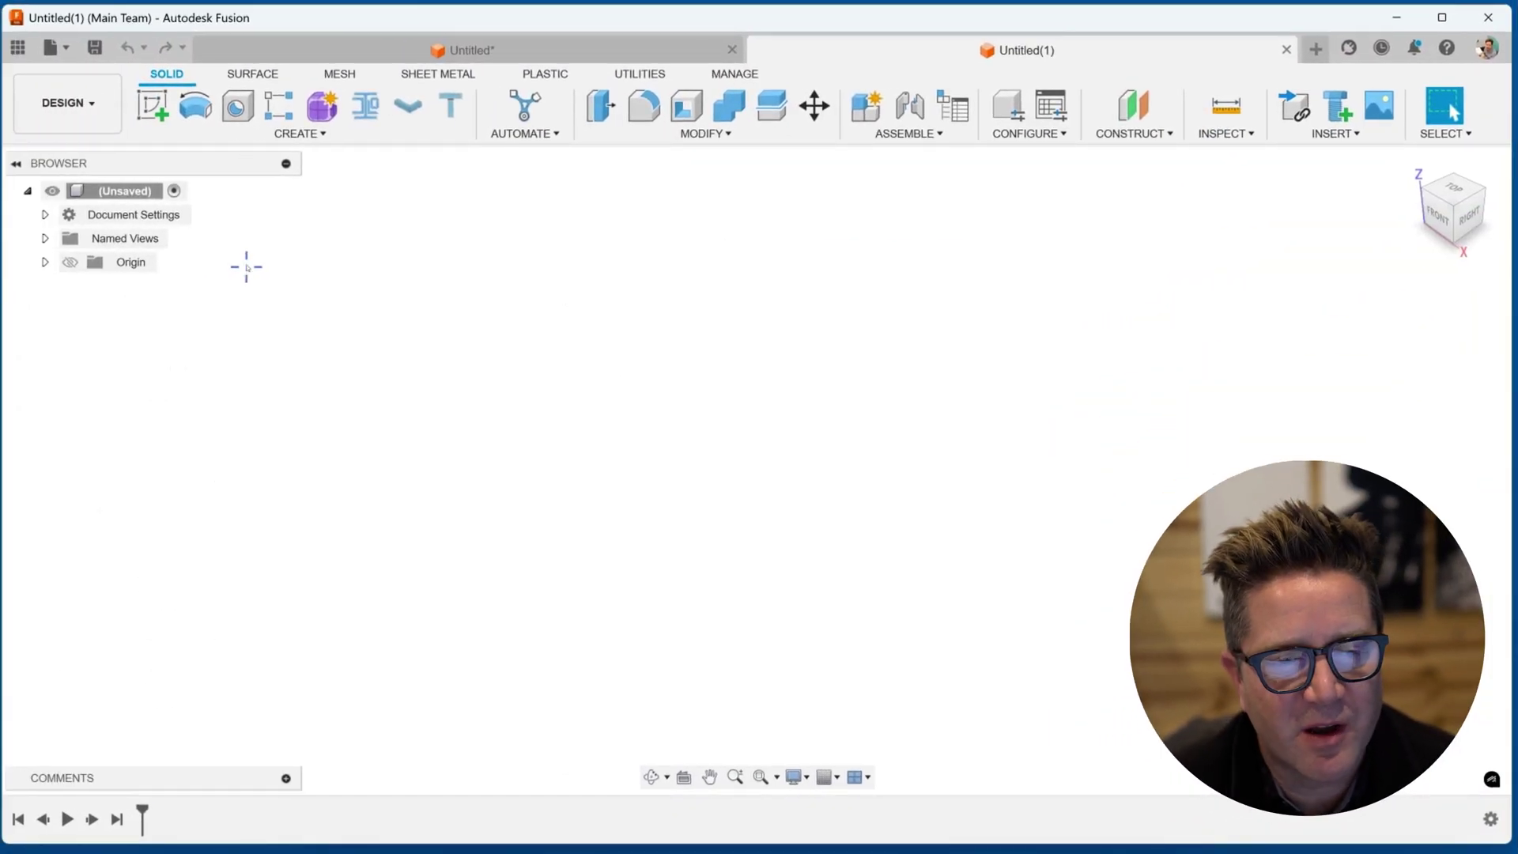
# Start a sketch on the front origin plane and bring up the Polygon options
pyautogui.click(245, 136)
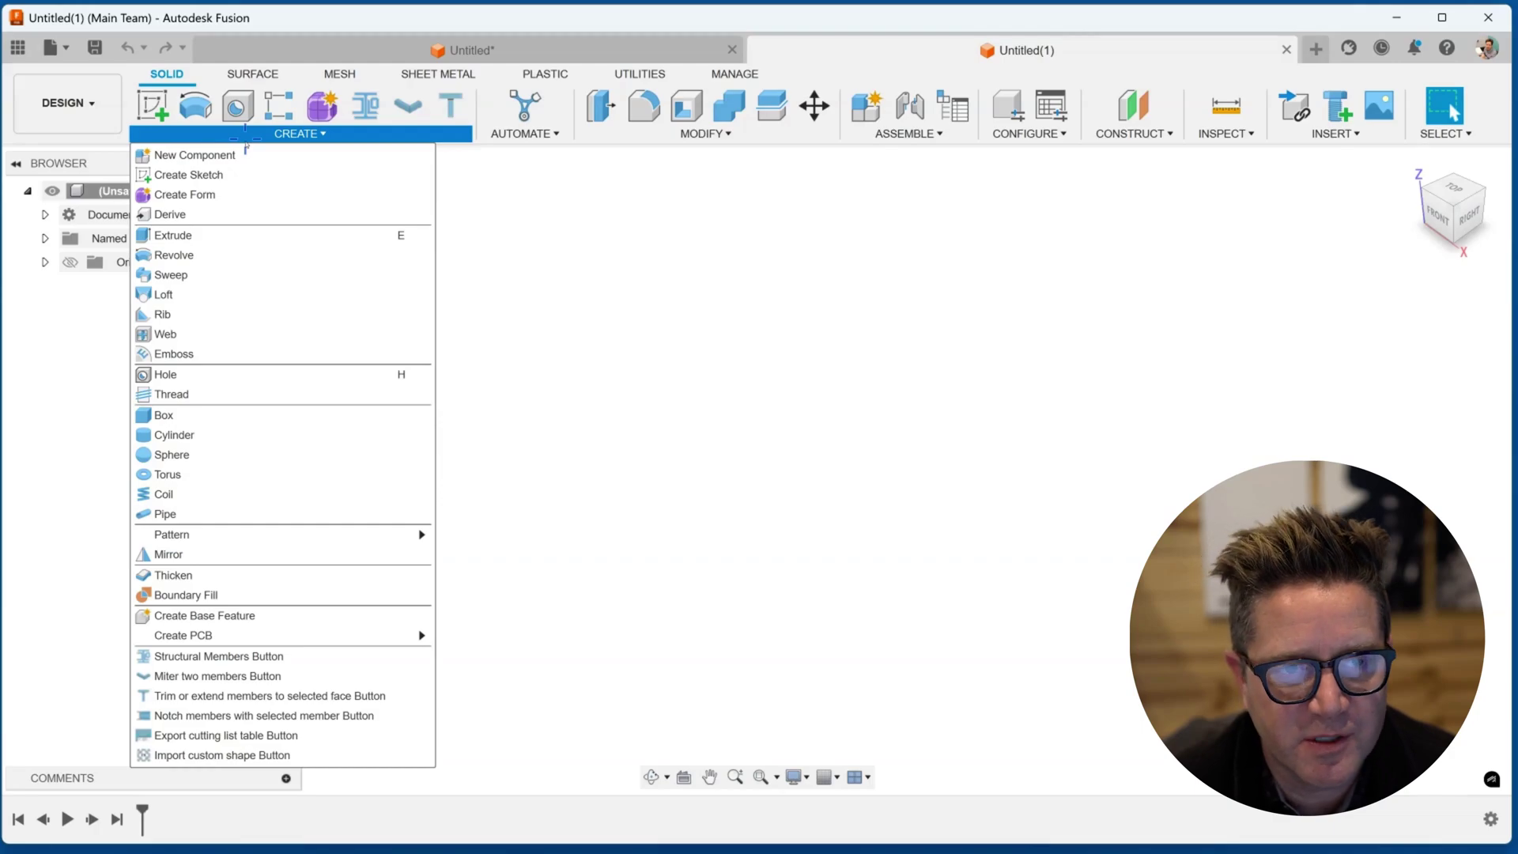
pyautogui.click(153, 107)
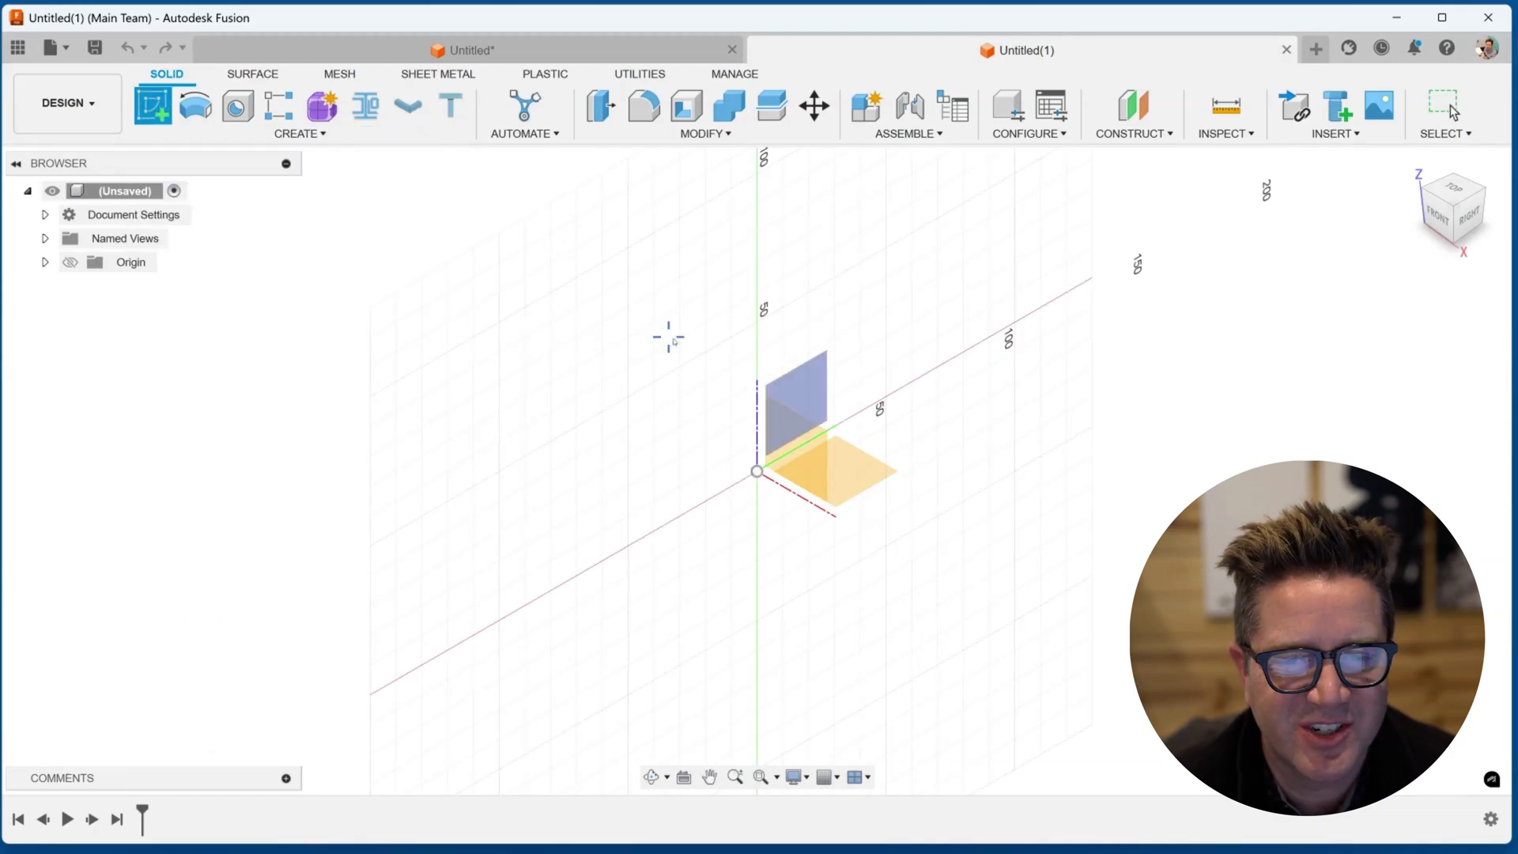
pyautogui.click(790, 434)
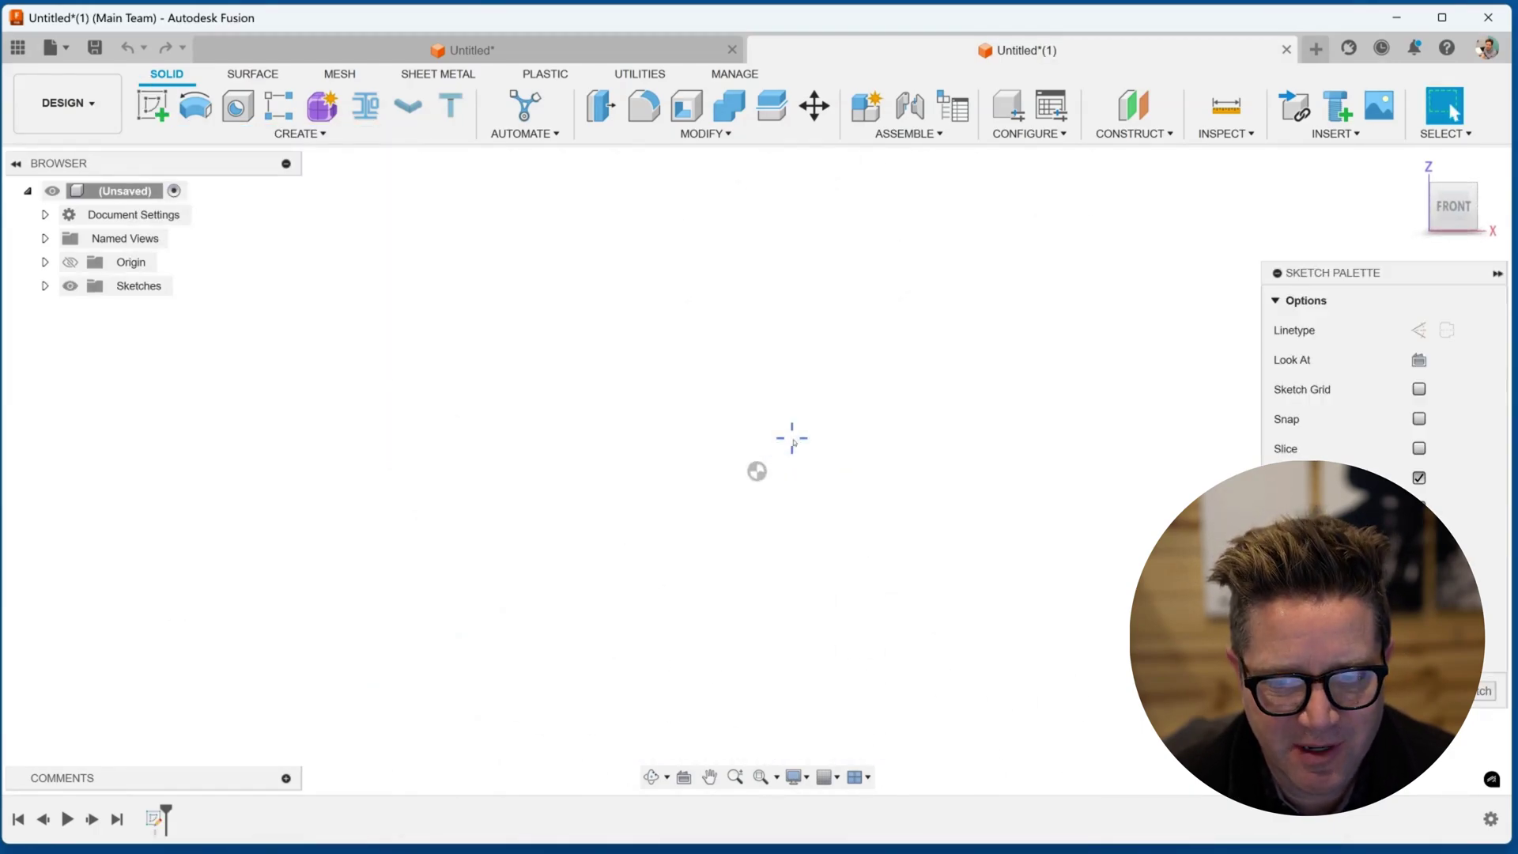
pyautogui.click(251, 134)
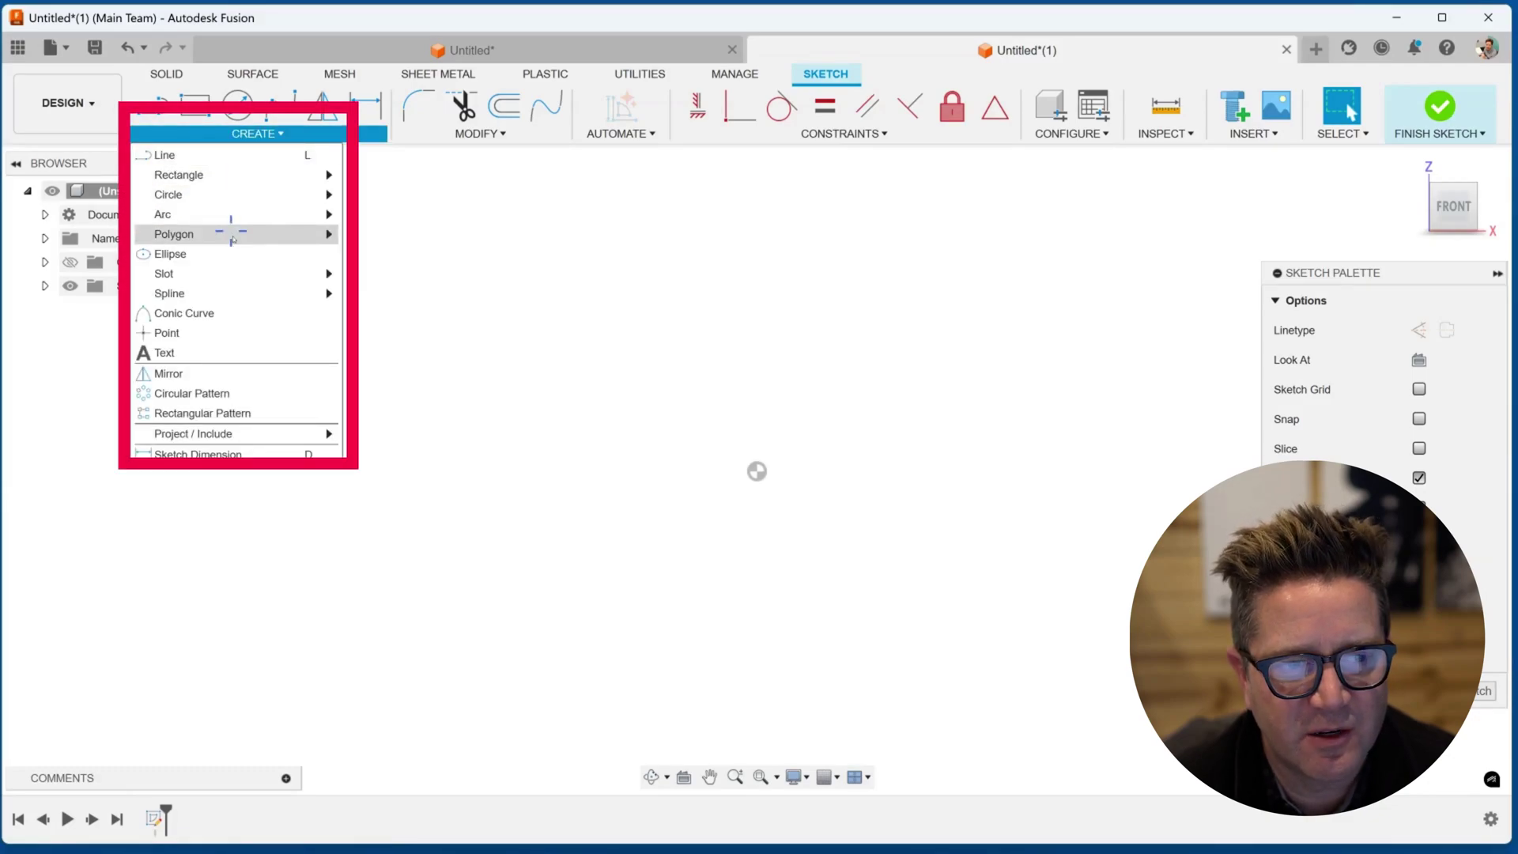
pyautogui.moveTo(233, 237)
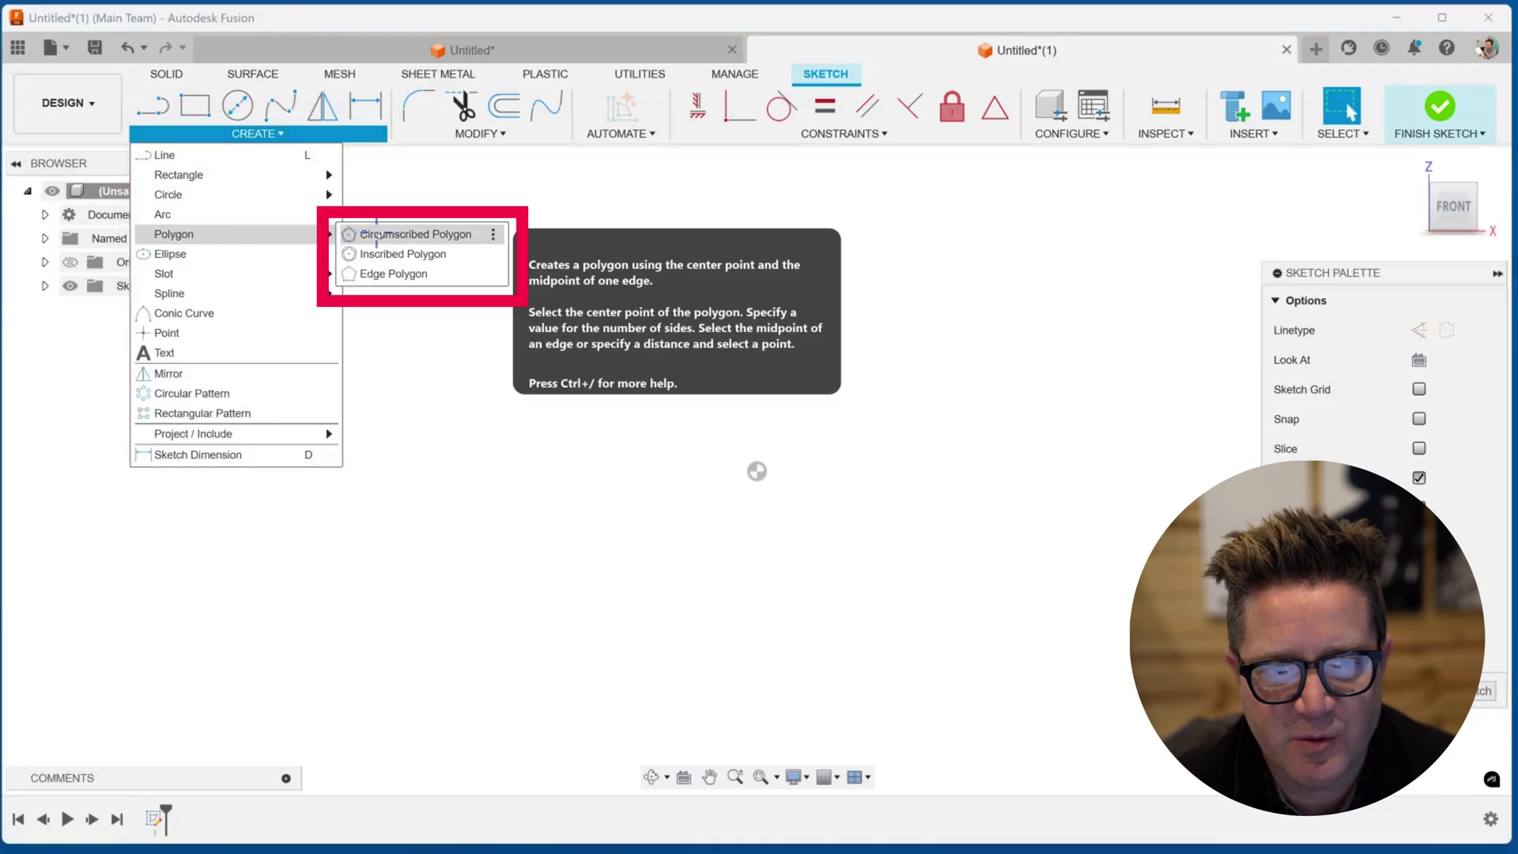
# Draw a six-sided circumscribed hexagon centred on the origin with a 75 mm size
pyautogui.click(376, 234)
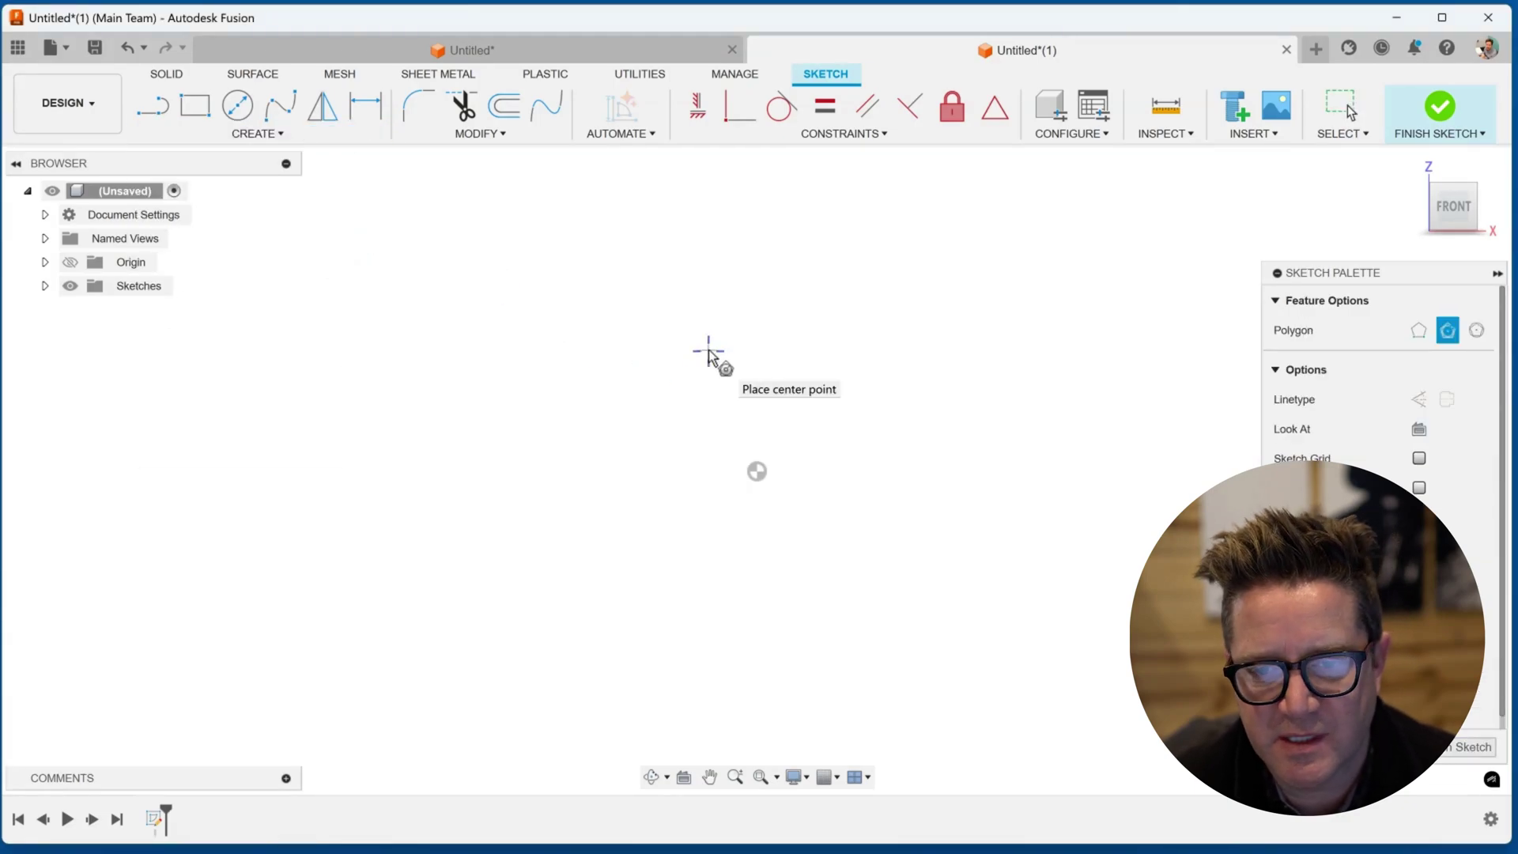
pyautogui.click(756, 472)
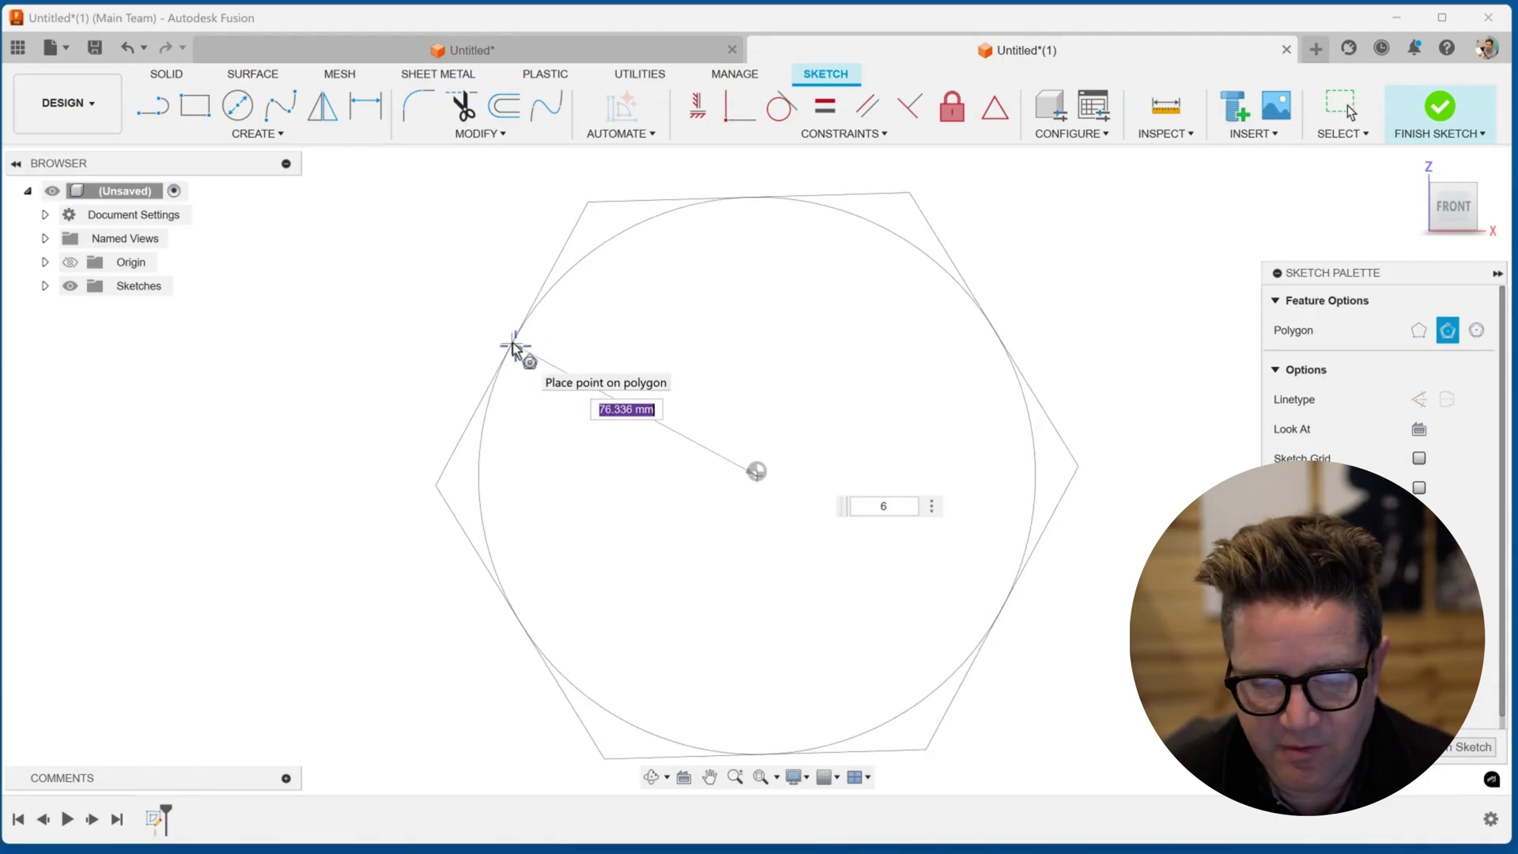
pyautogui.write('75')
pyautogui.press('Tab')
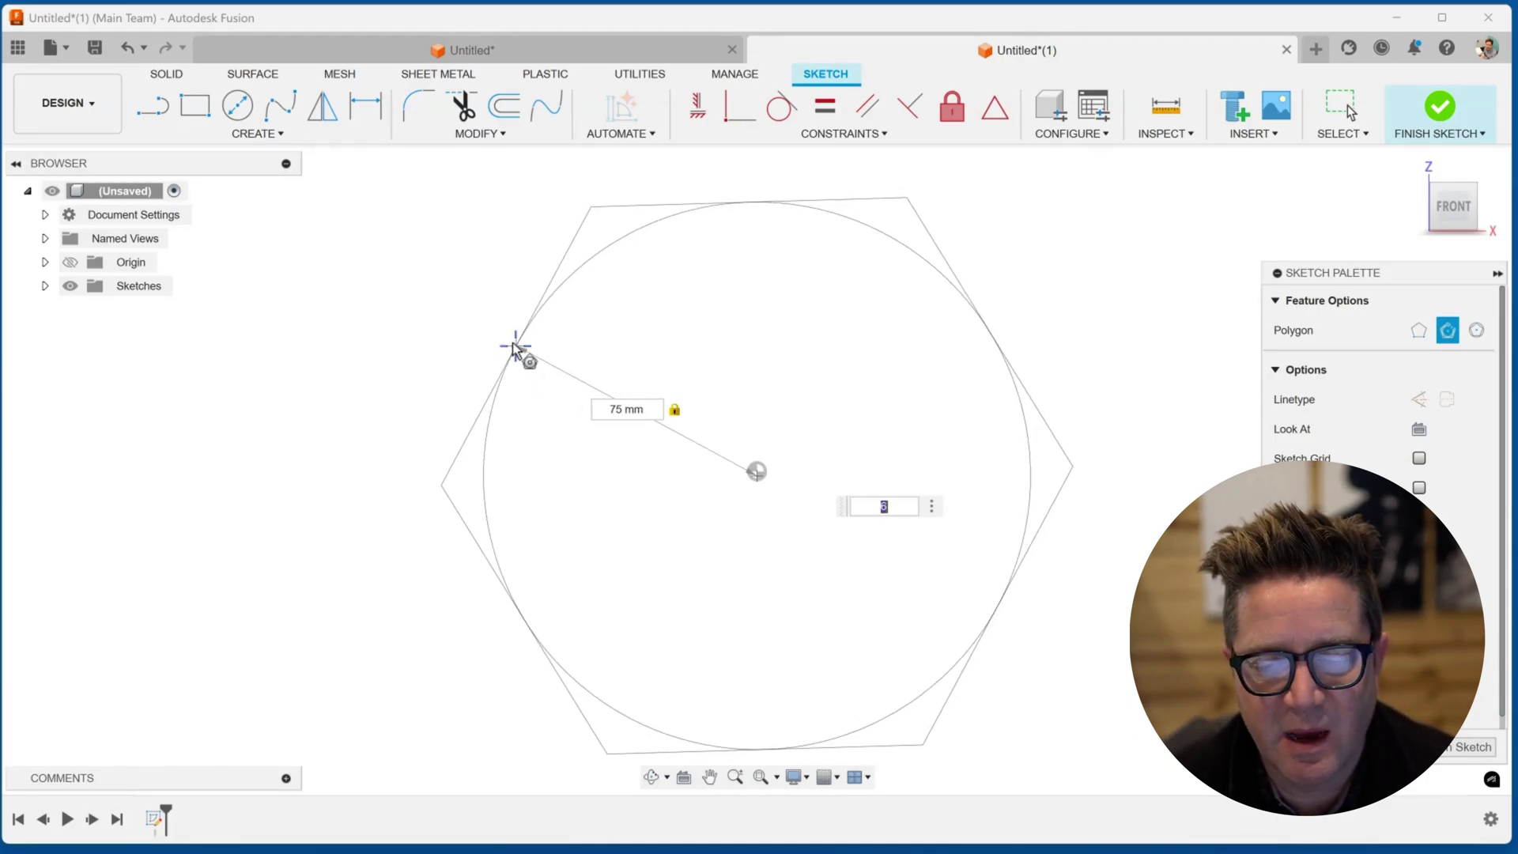
pyautogui.write('7')
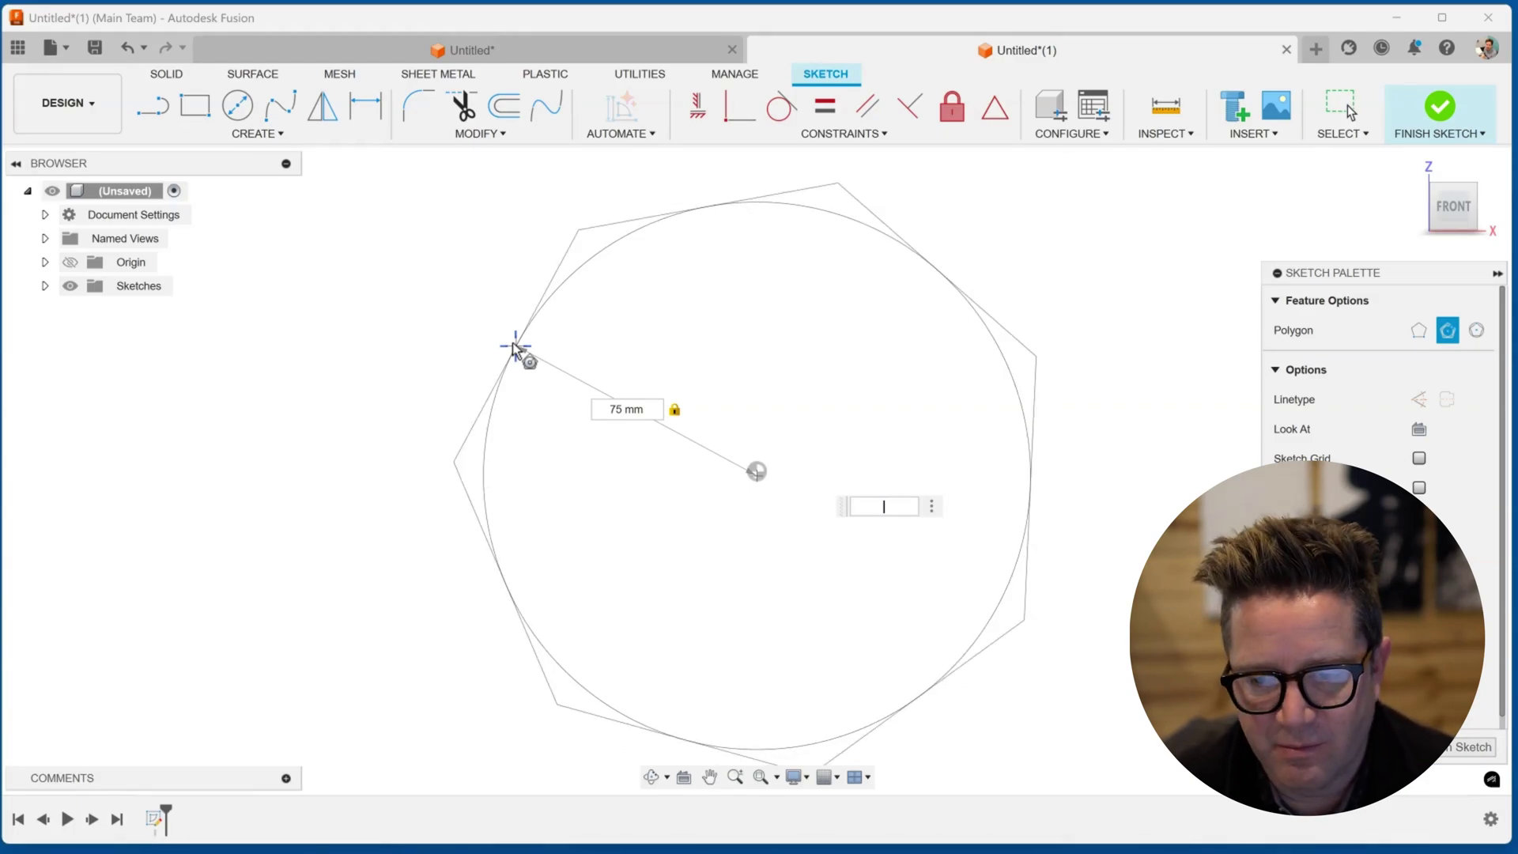
pyautogui.write('6')
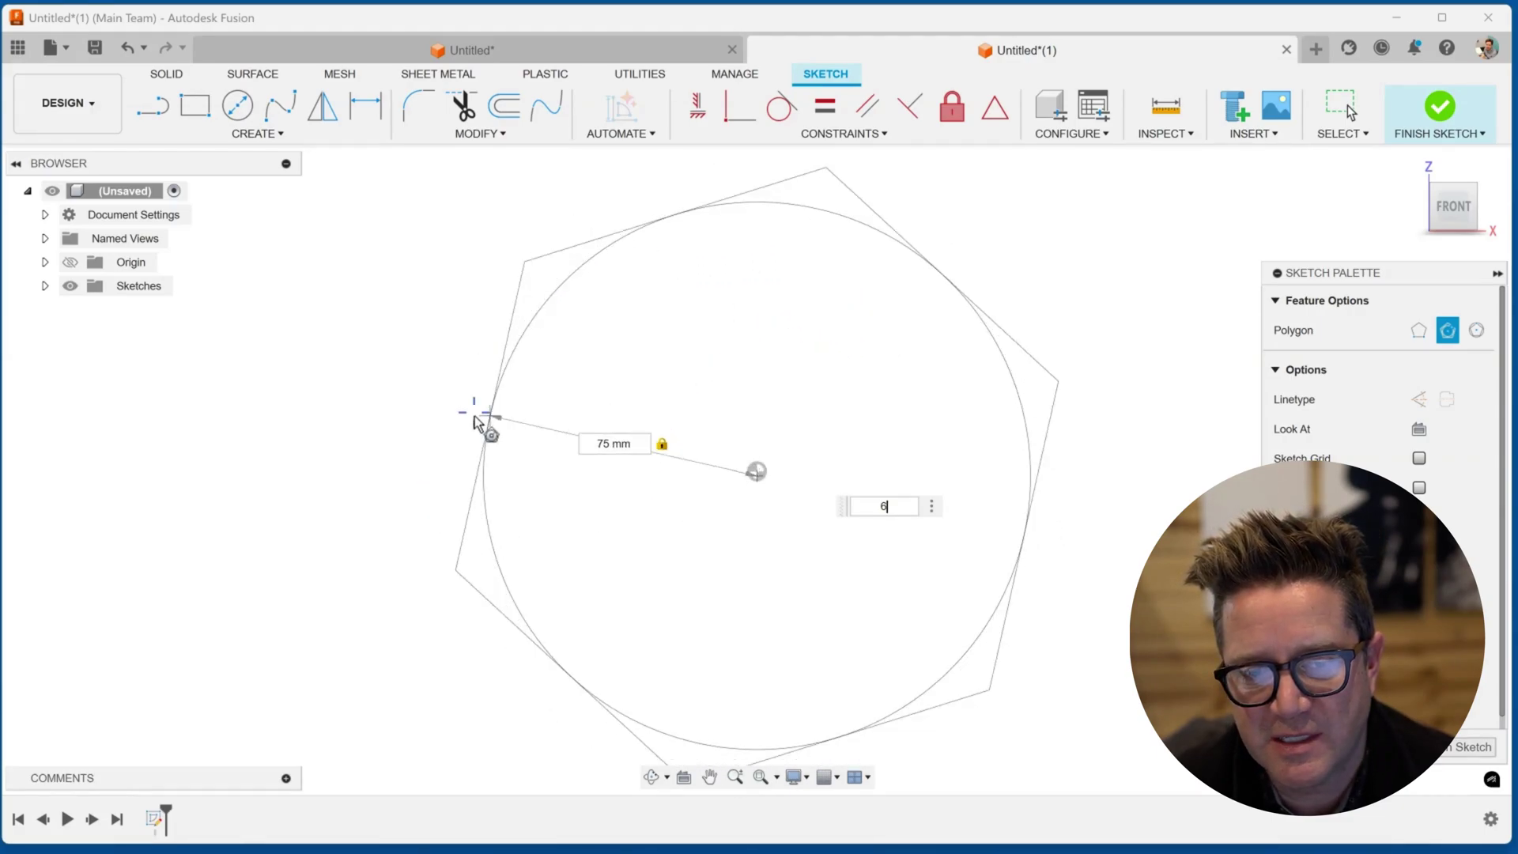
pyautogui.click(453, 369)
# Constrain the hexagon's centre point coincident with the sketch origin
pyautogui.scroll(-2, 909, 477)
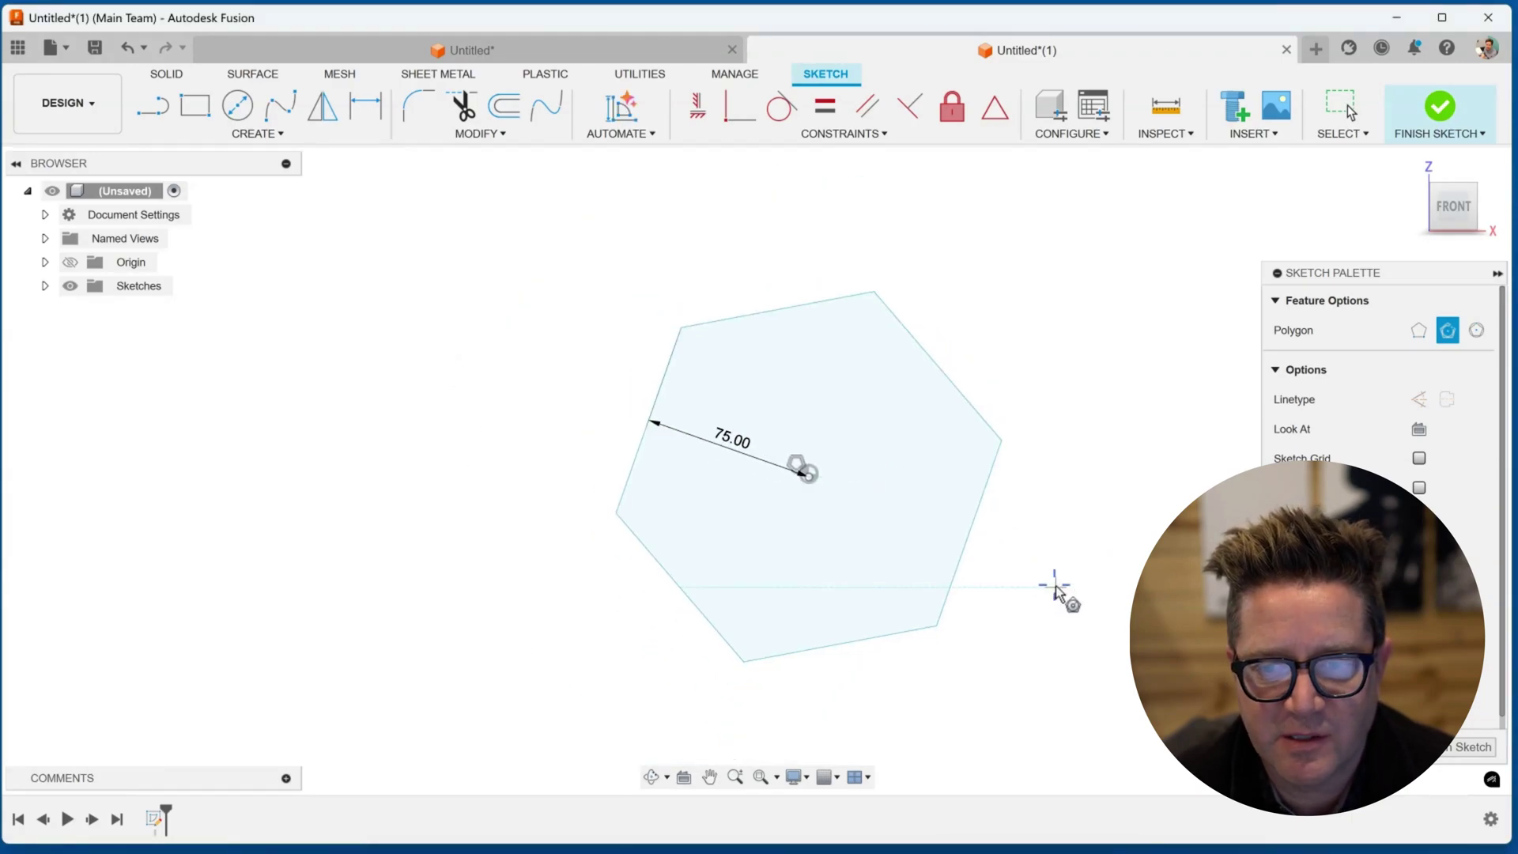
pyautogui.press('Escape')
pyautogui.moveTo(1000, 441); pyautogui.dragTo(701, 411)
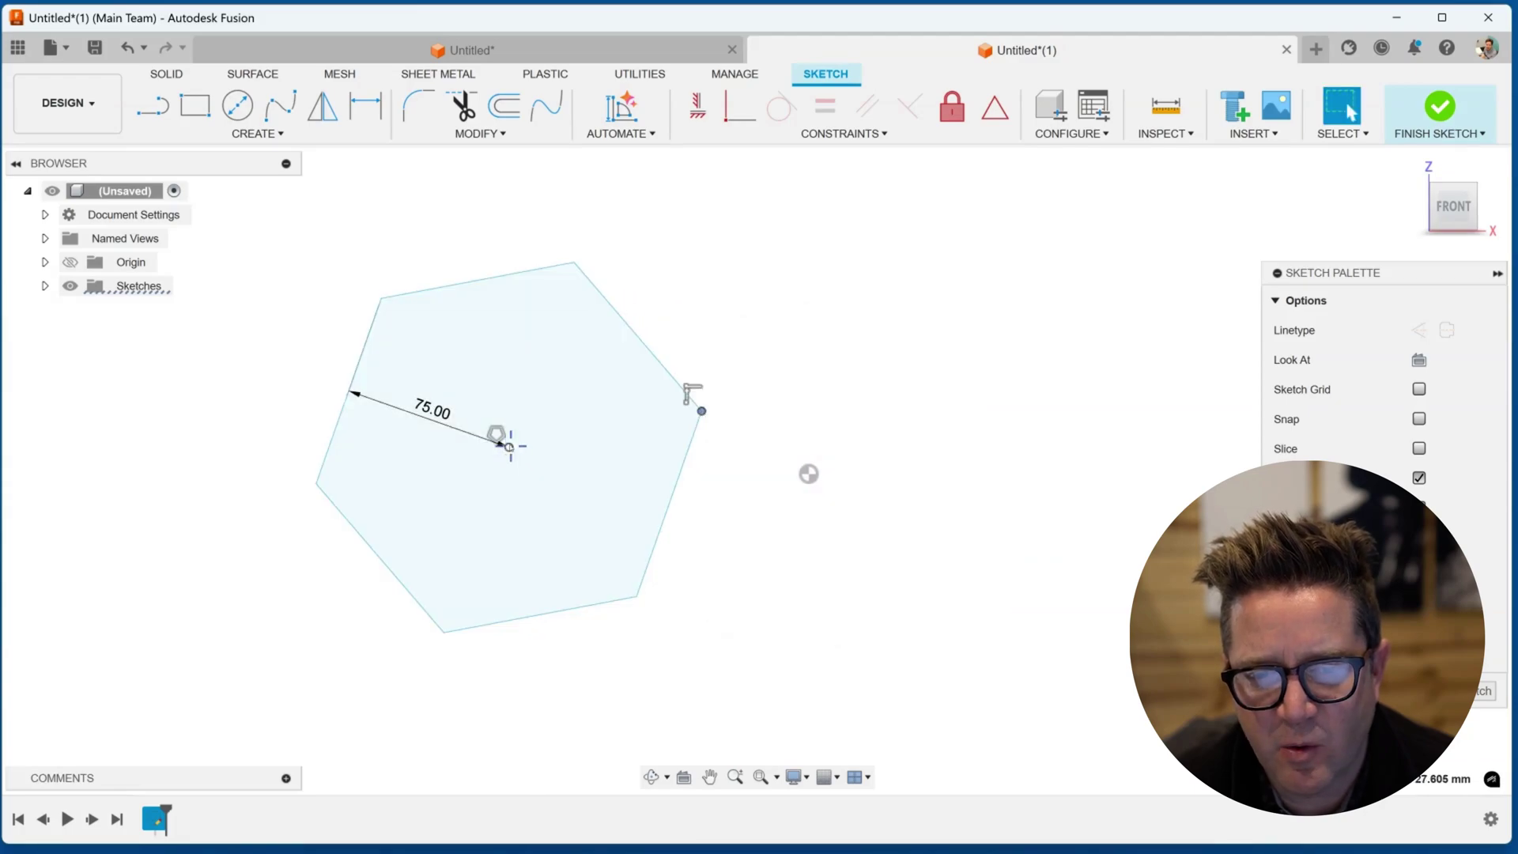
pyautogui.rightClick(809, 474)
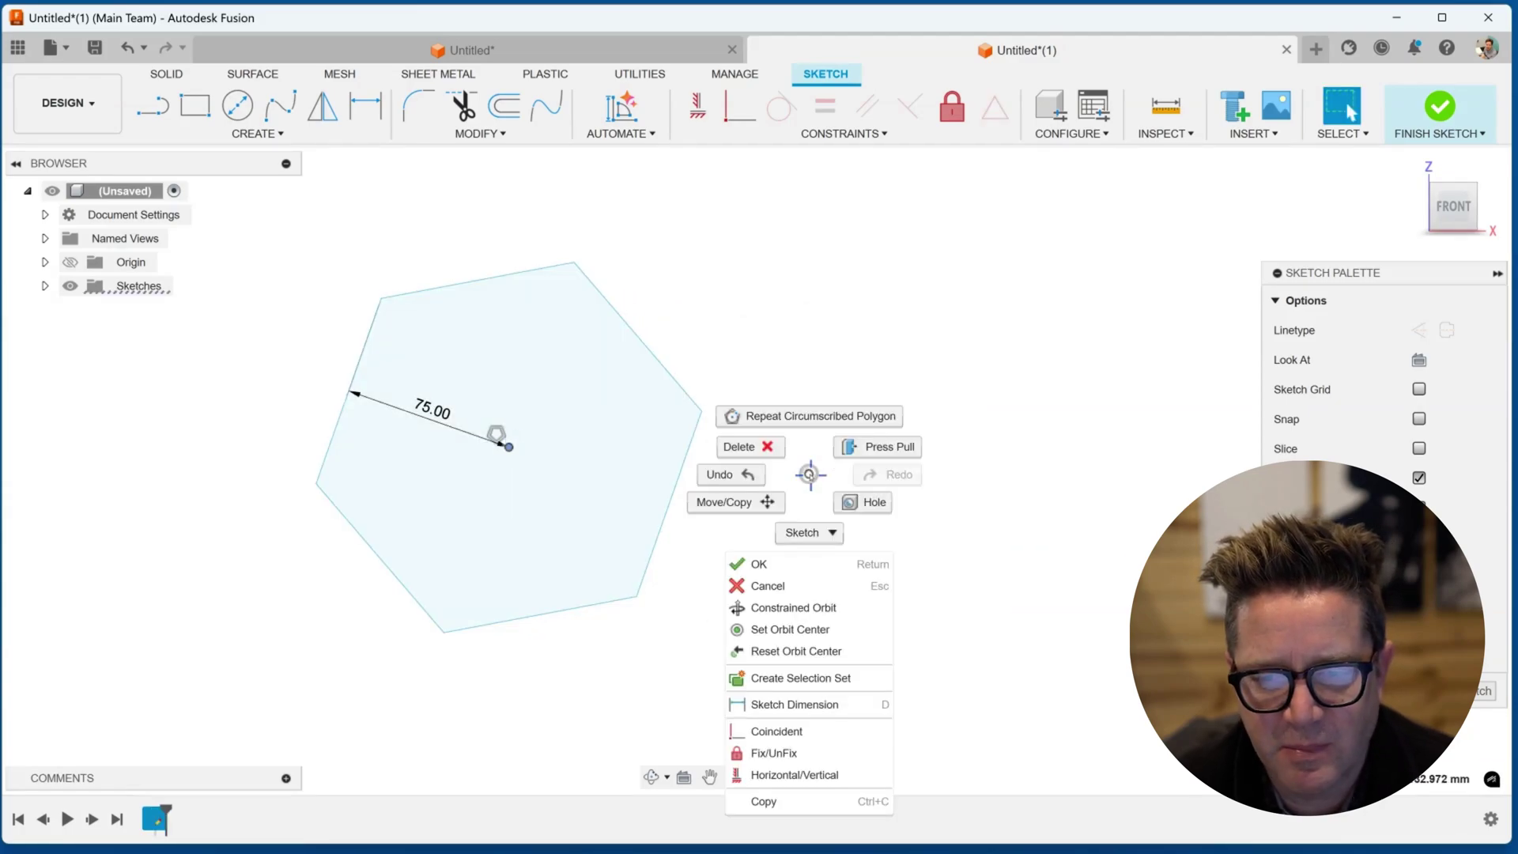
pyautogui.click(780, 731)
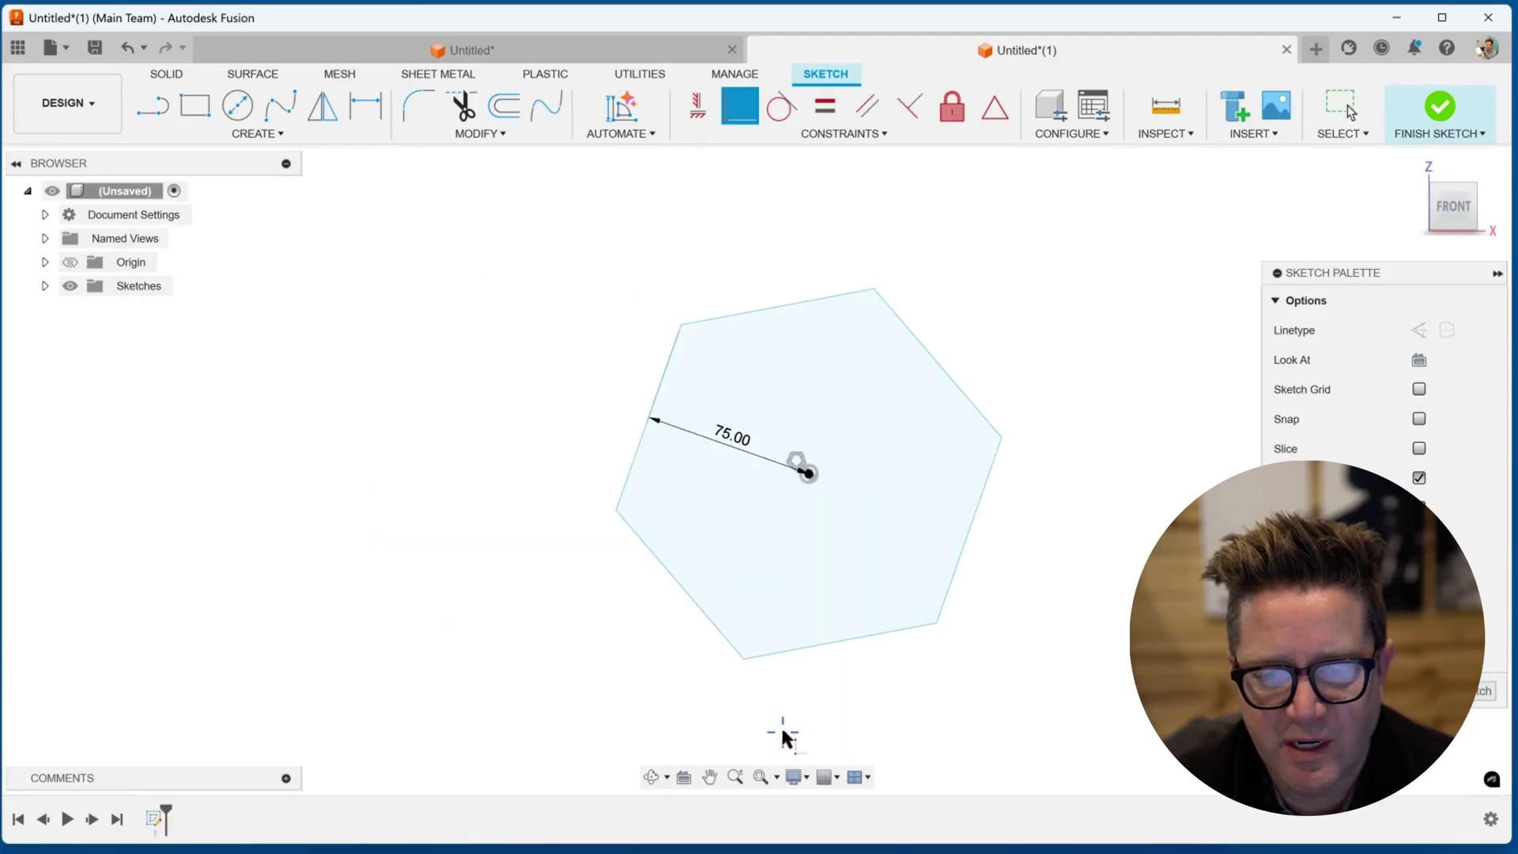
pyautogui.press('Escape')
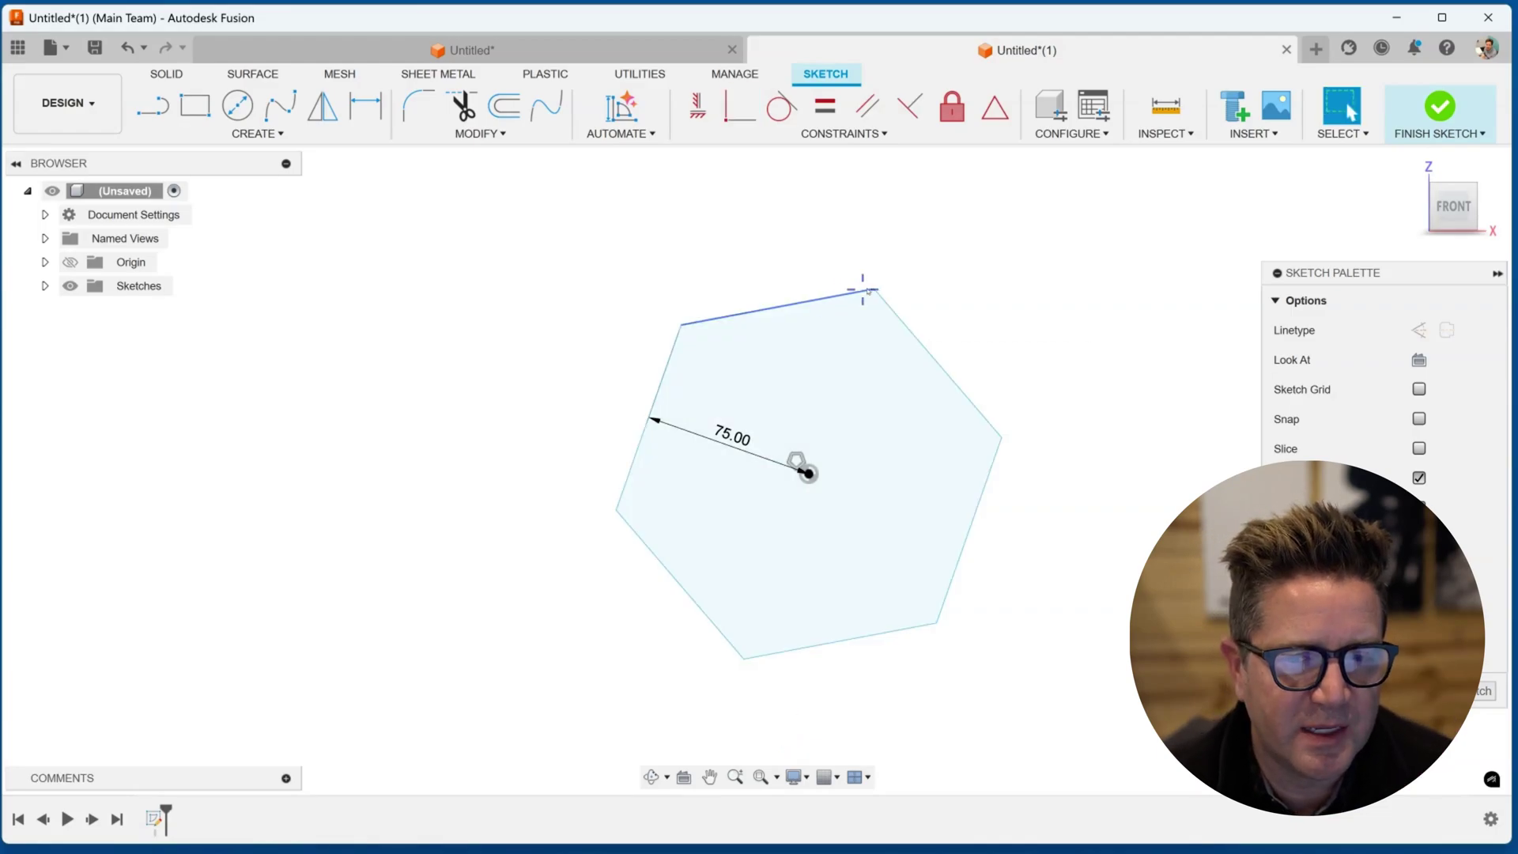
# Make the hexagon's top edge horizontal, then reframe the view
pyautogui.moveTo(913, 310); pyautogui.dragTo(874, 285)
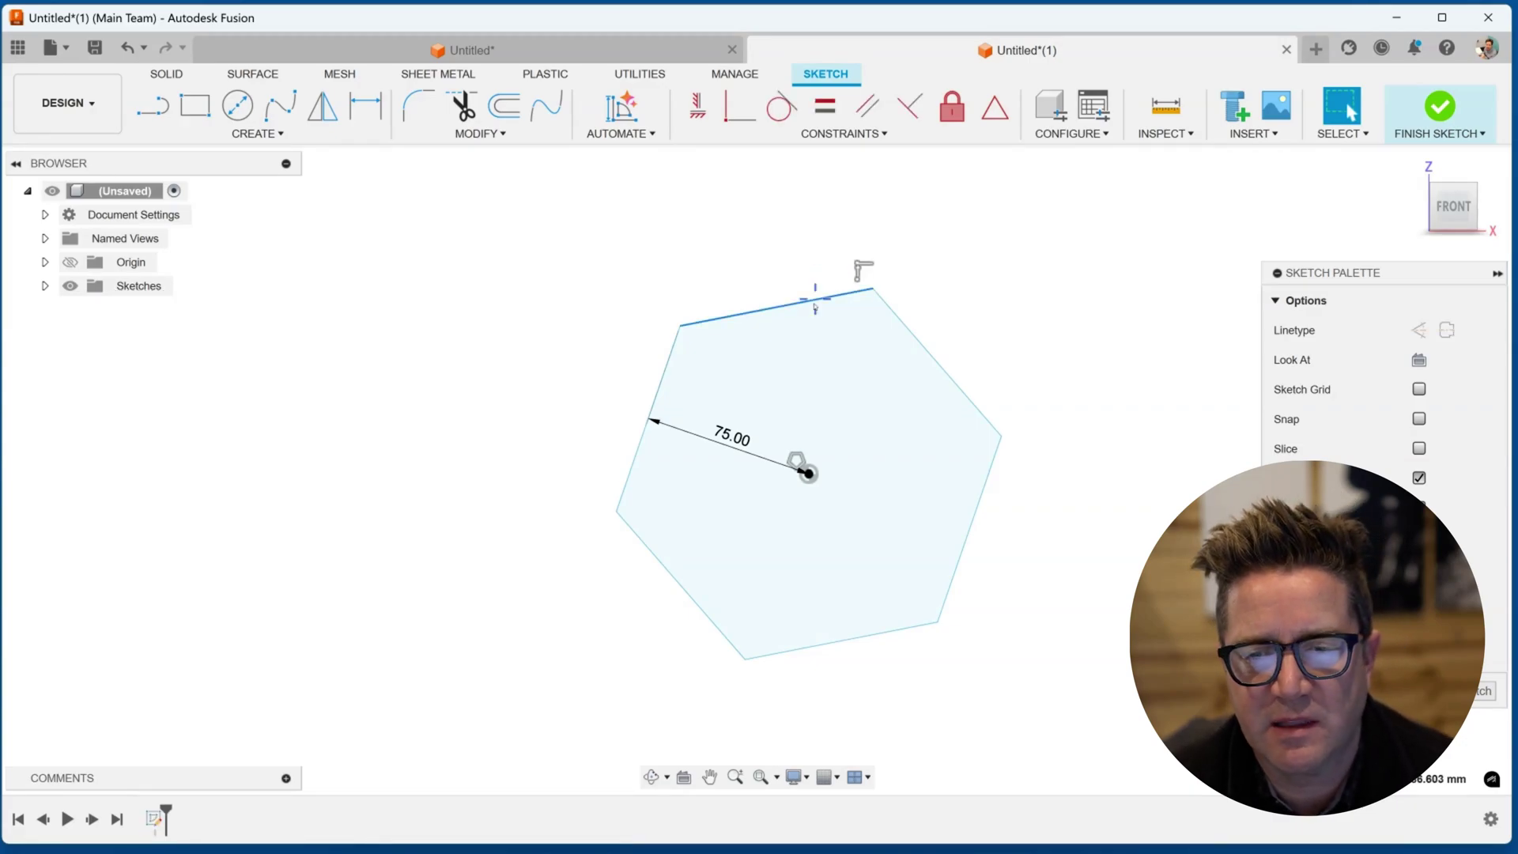
pyautogui.click(815, 301)
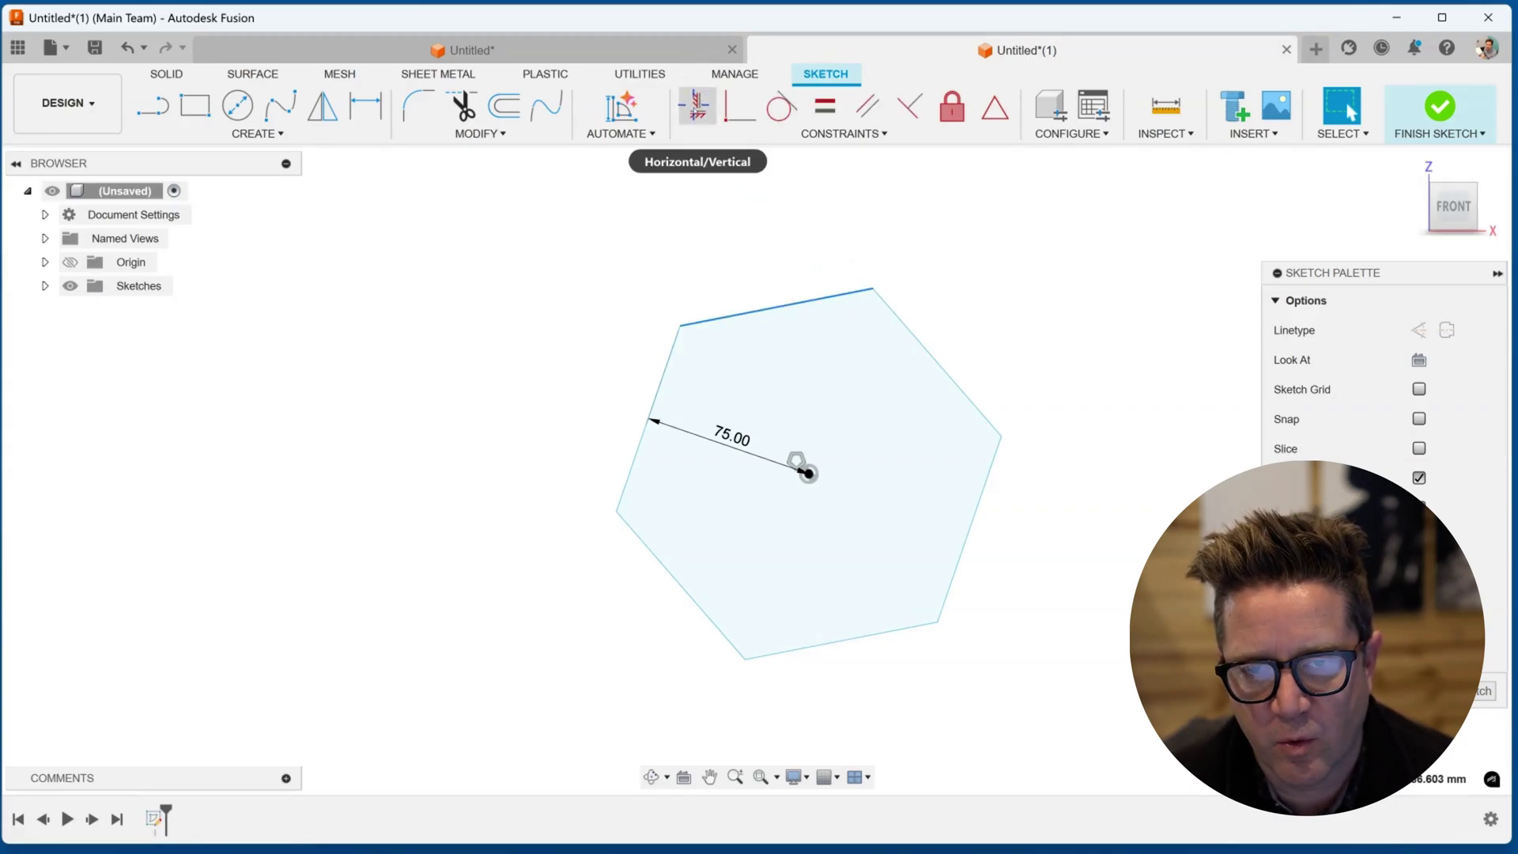
pyautogui.click(697, 105)
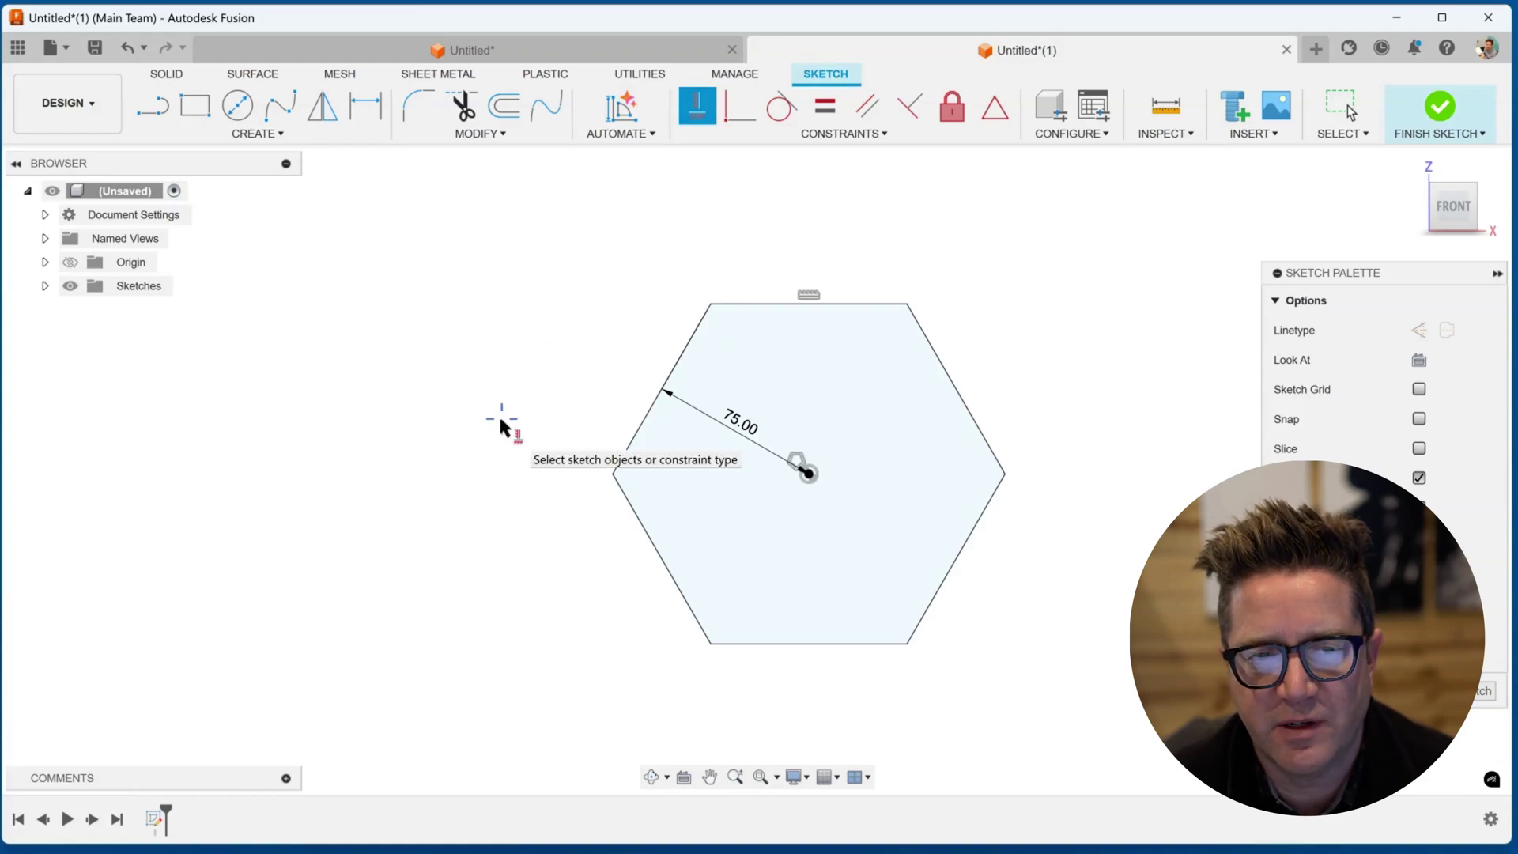
pyautogui.scroll(-3, 498, 418)
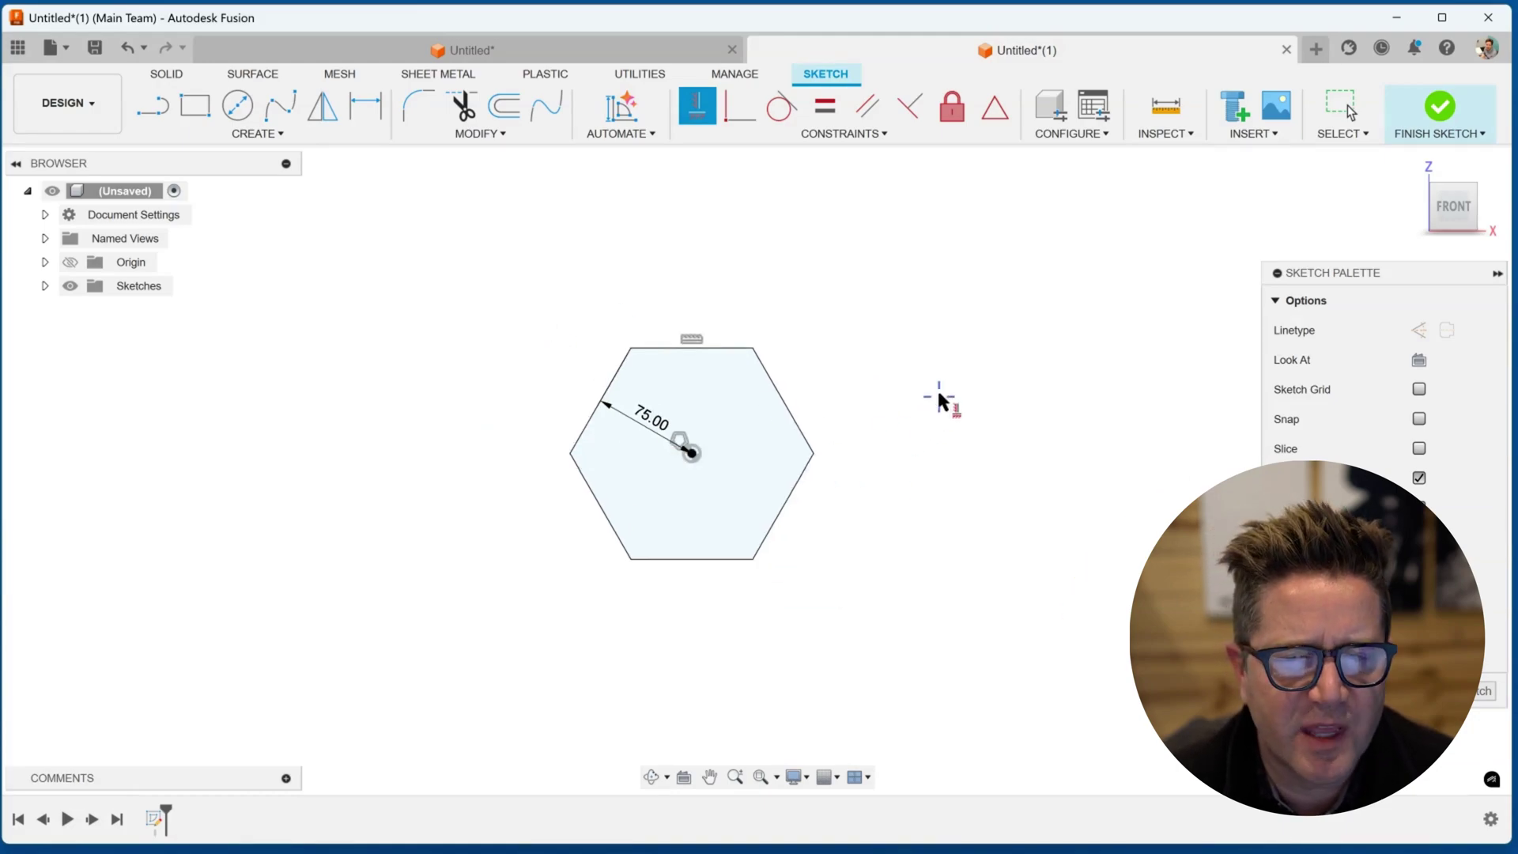
pyautogui.moveTo(942, 396); pyautogui.dragTo(648, 432, button='middle')
# Add a larger inscribed hexagon to the right, touching the 75 mm hexagon's vertex
pyautogui.click(263, 134)
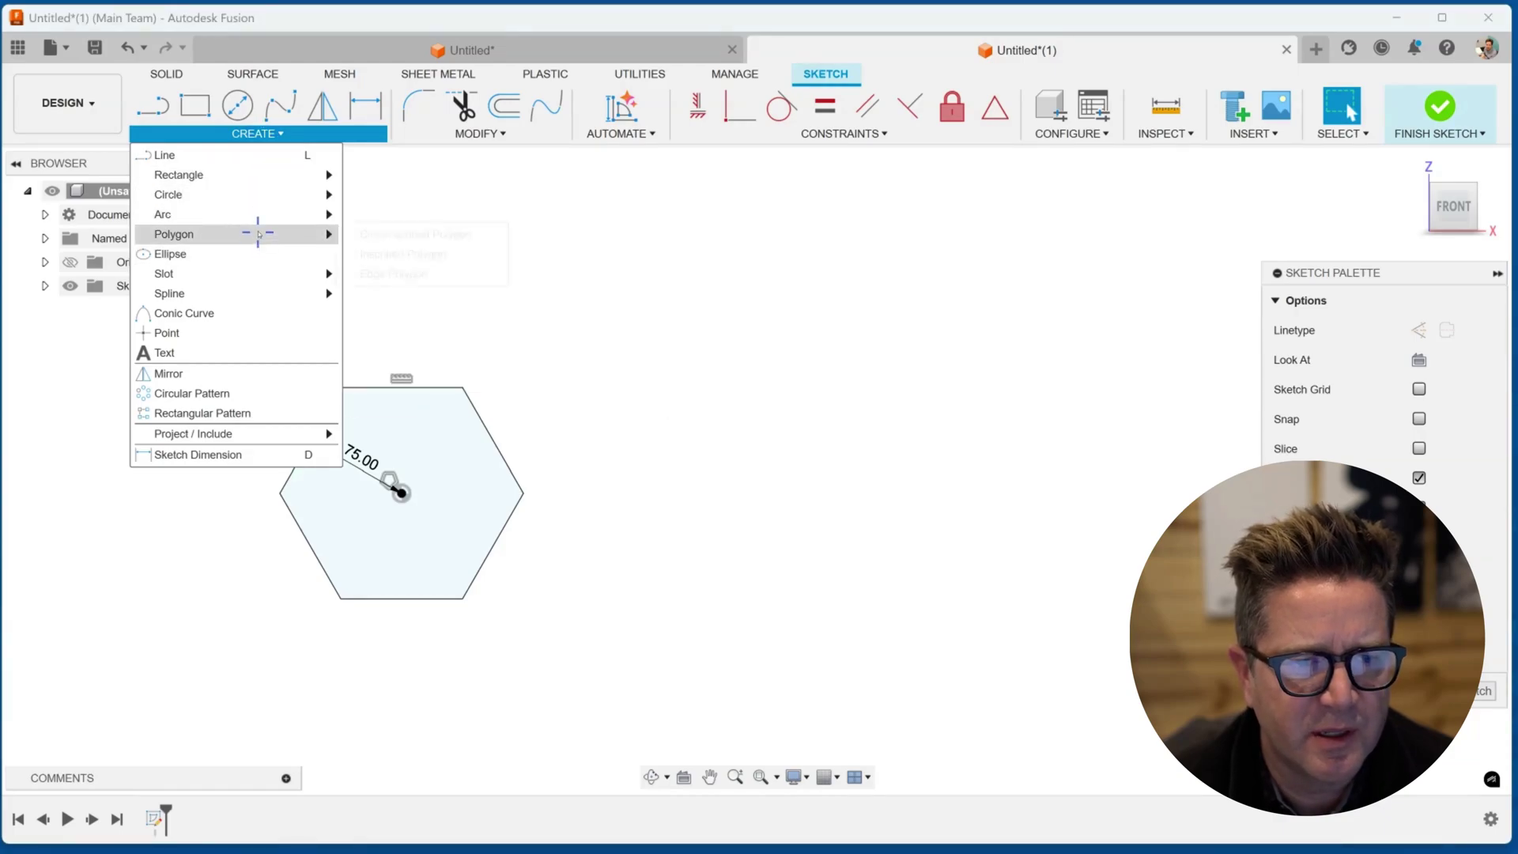
pyautogui.moveTo(255, 234)
pyautogui.click(397, 256)
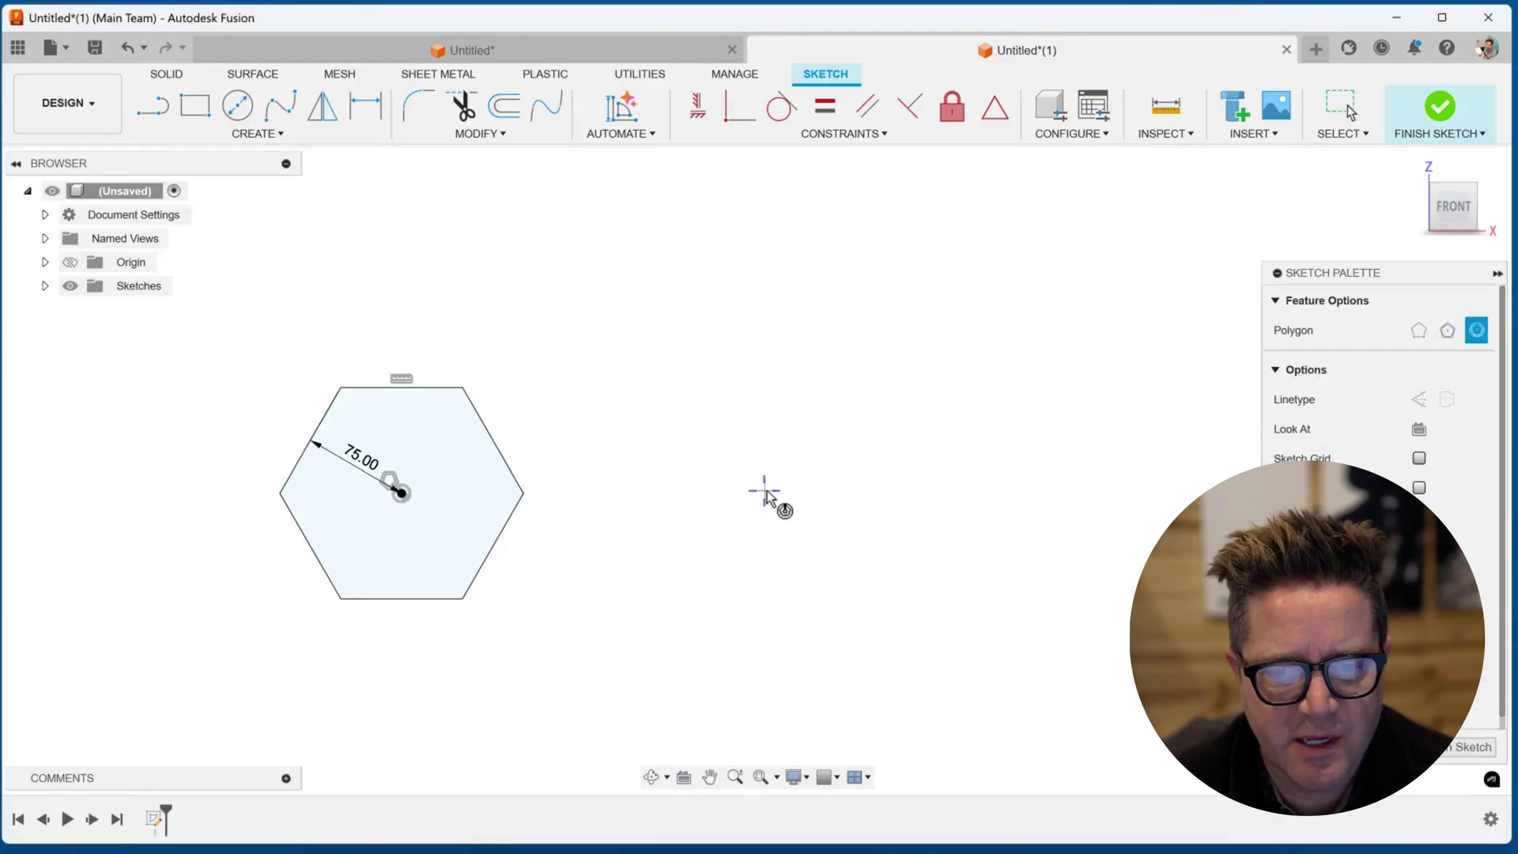
pyautogui.click(705, 492)
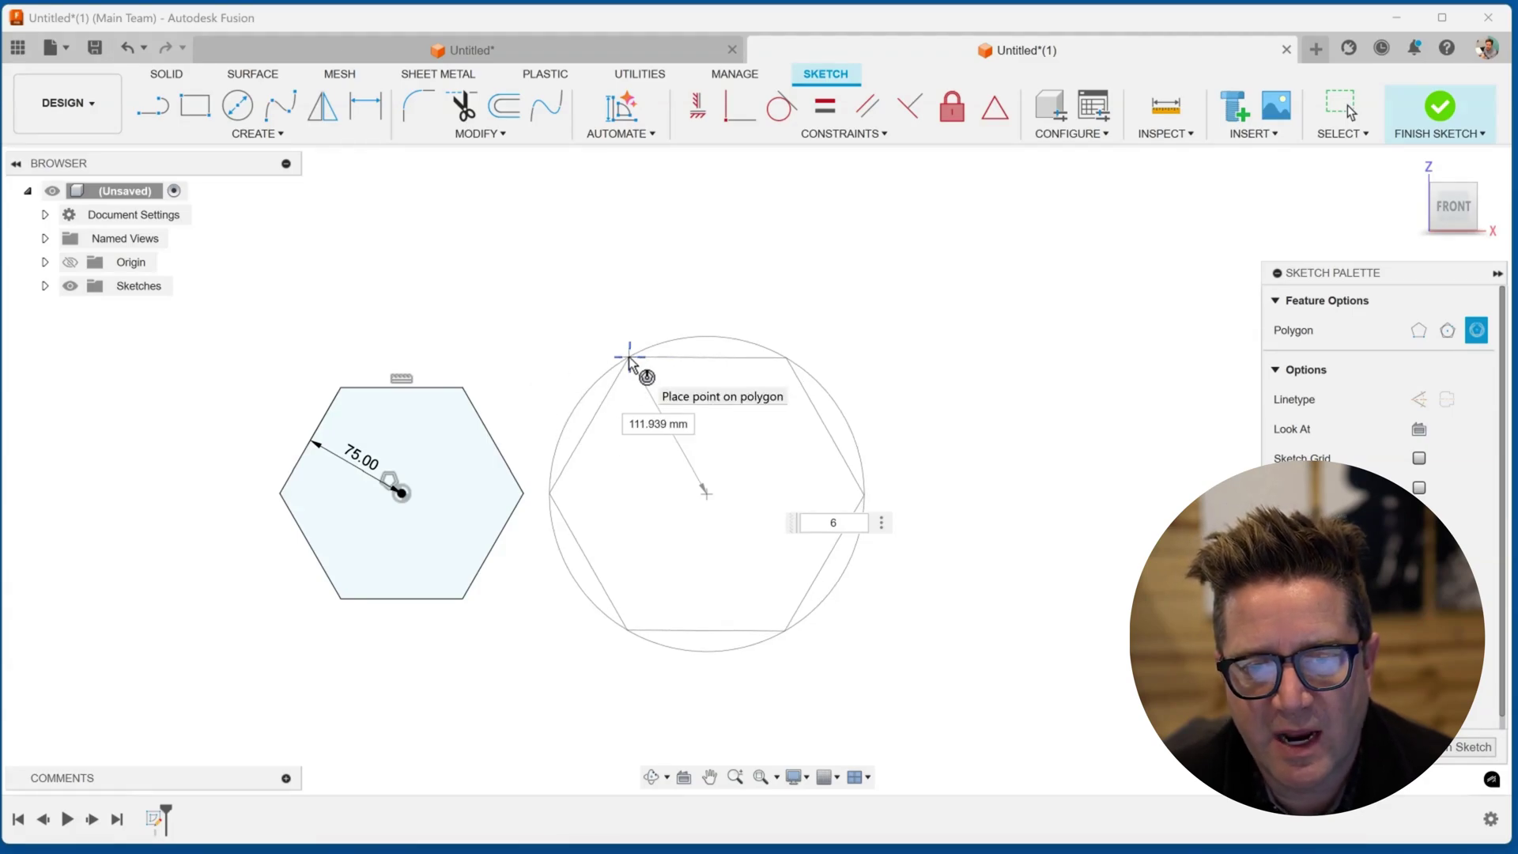
pyautogui.click(629, 358)
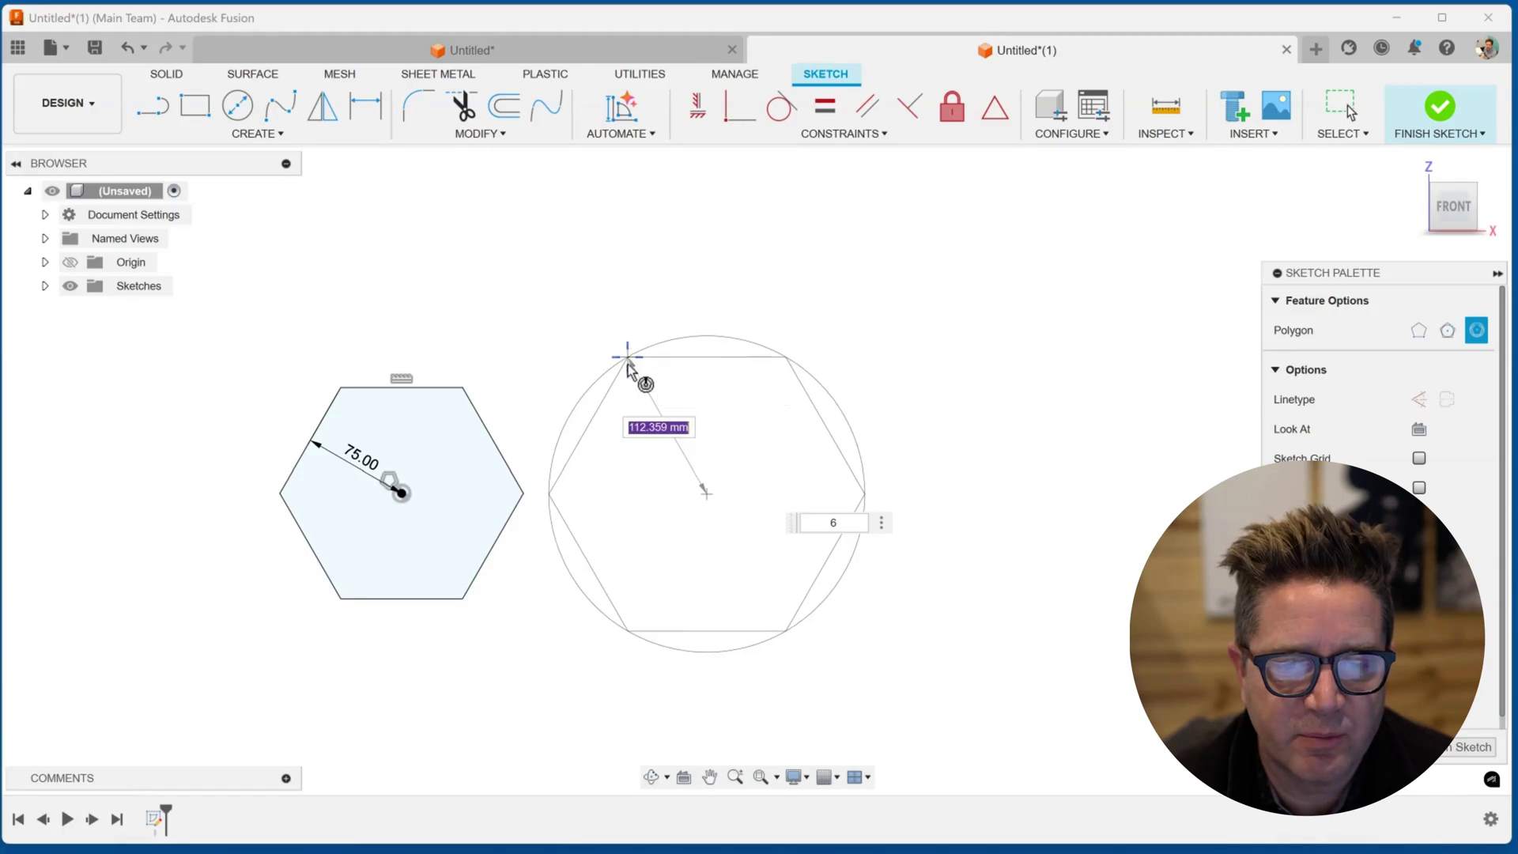
pyautogui.click(523, 495)
pyautogui.scroll(4, 549, 531)
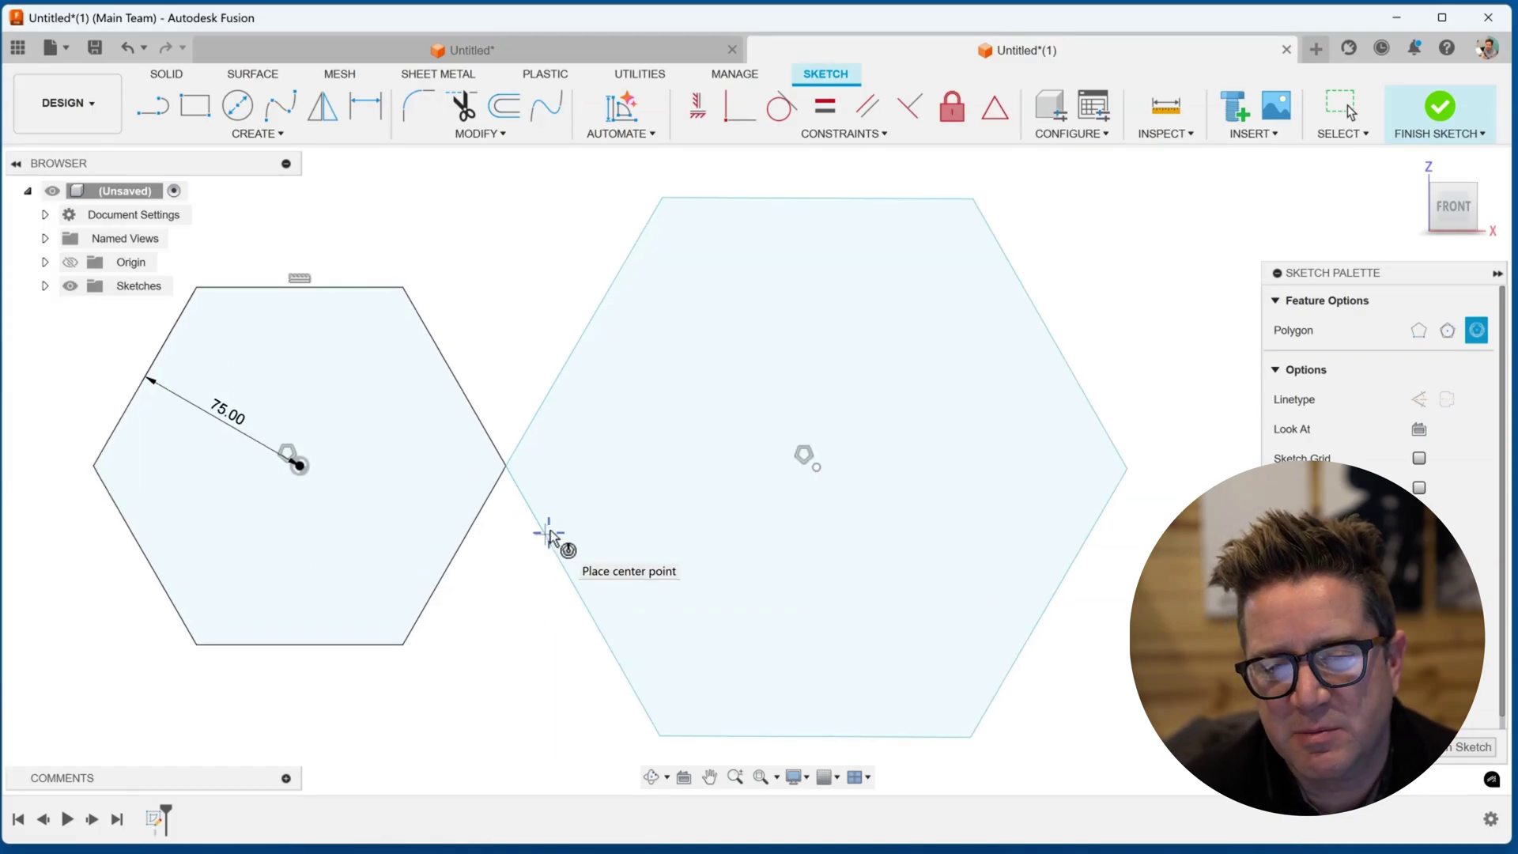
pyautogui.scroll(-4, 548, 531)
pyautogui.press('Escape')
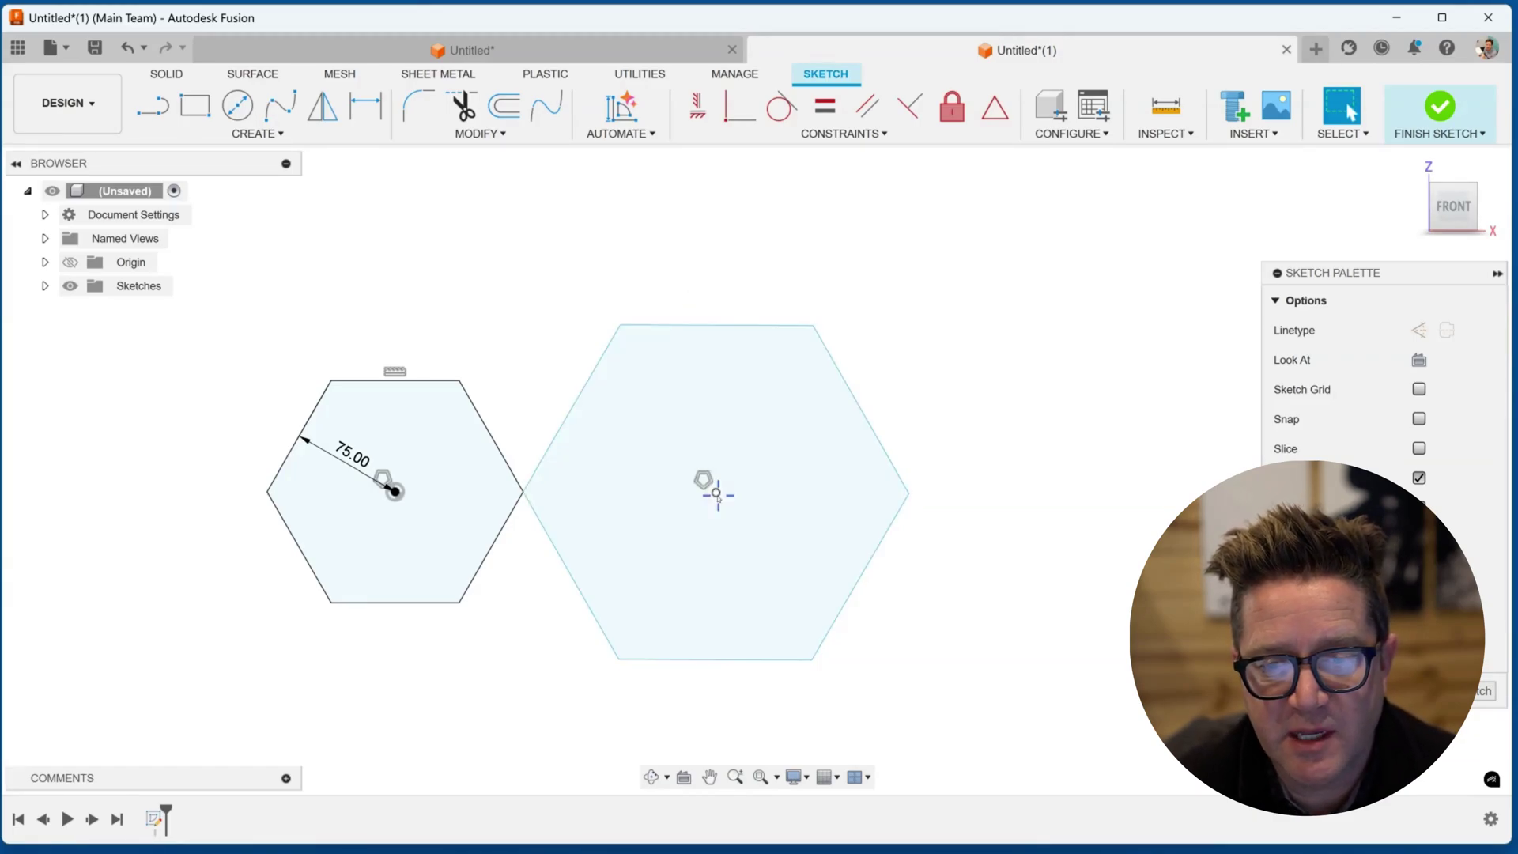
# Start a new sketch on the green block's top face with the pocket
pyautogui.click(522, 491)
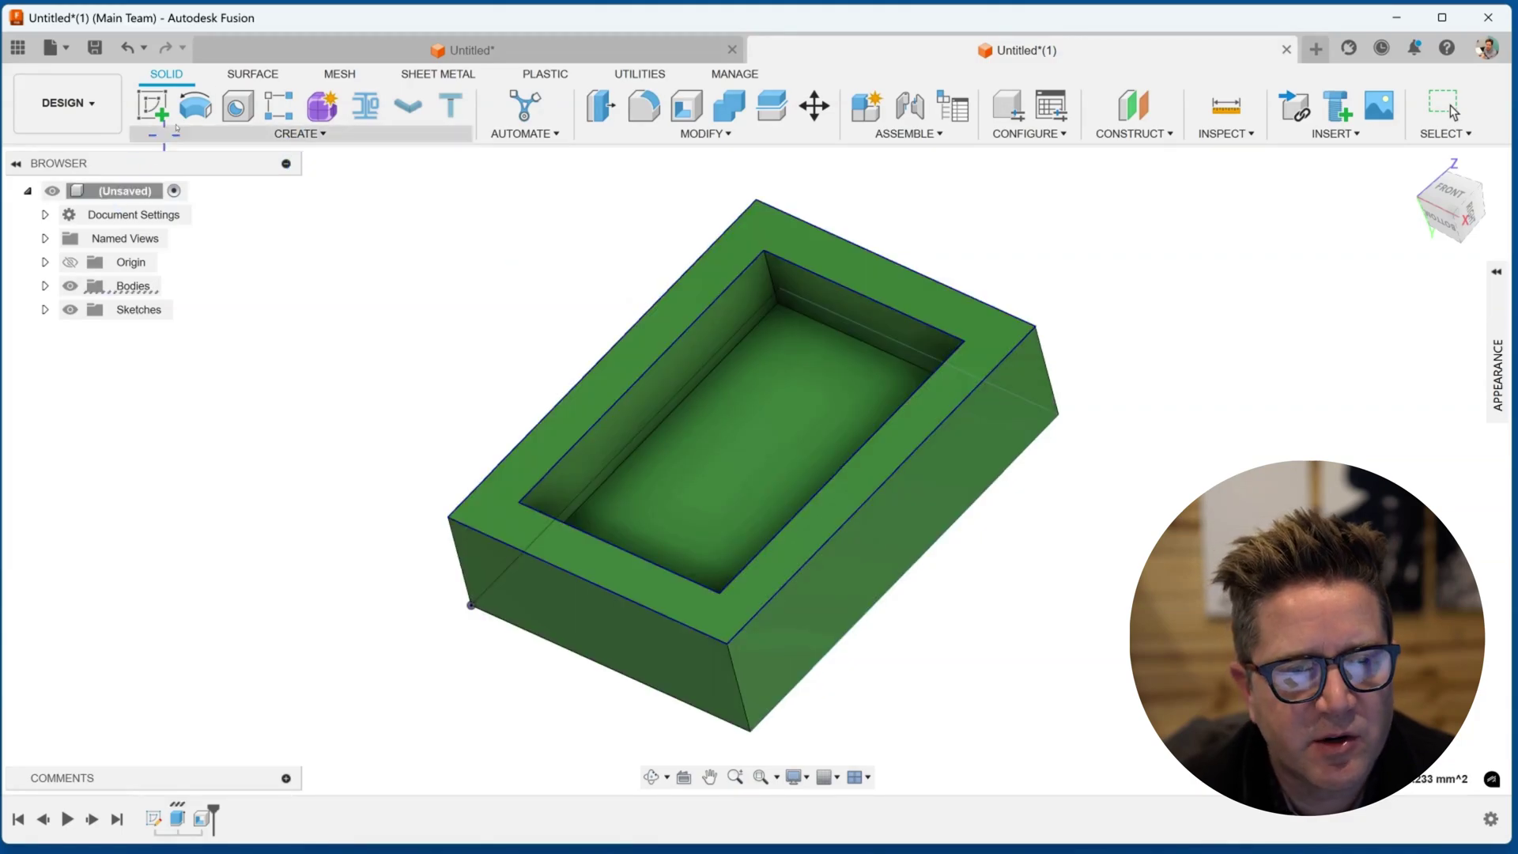
pyautogui.click(156, 110)
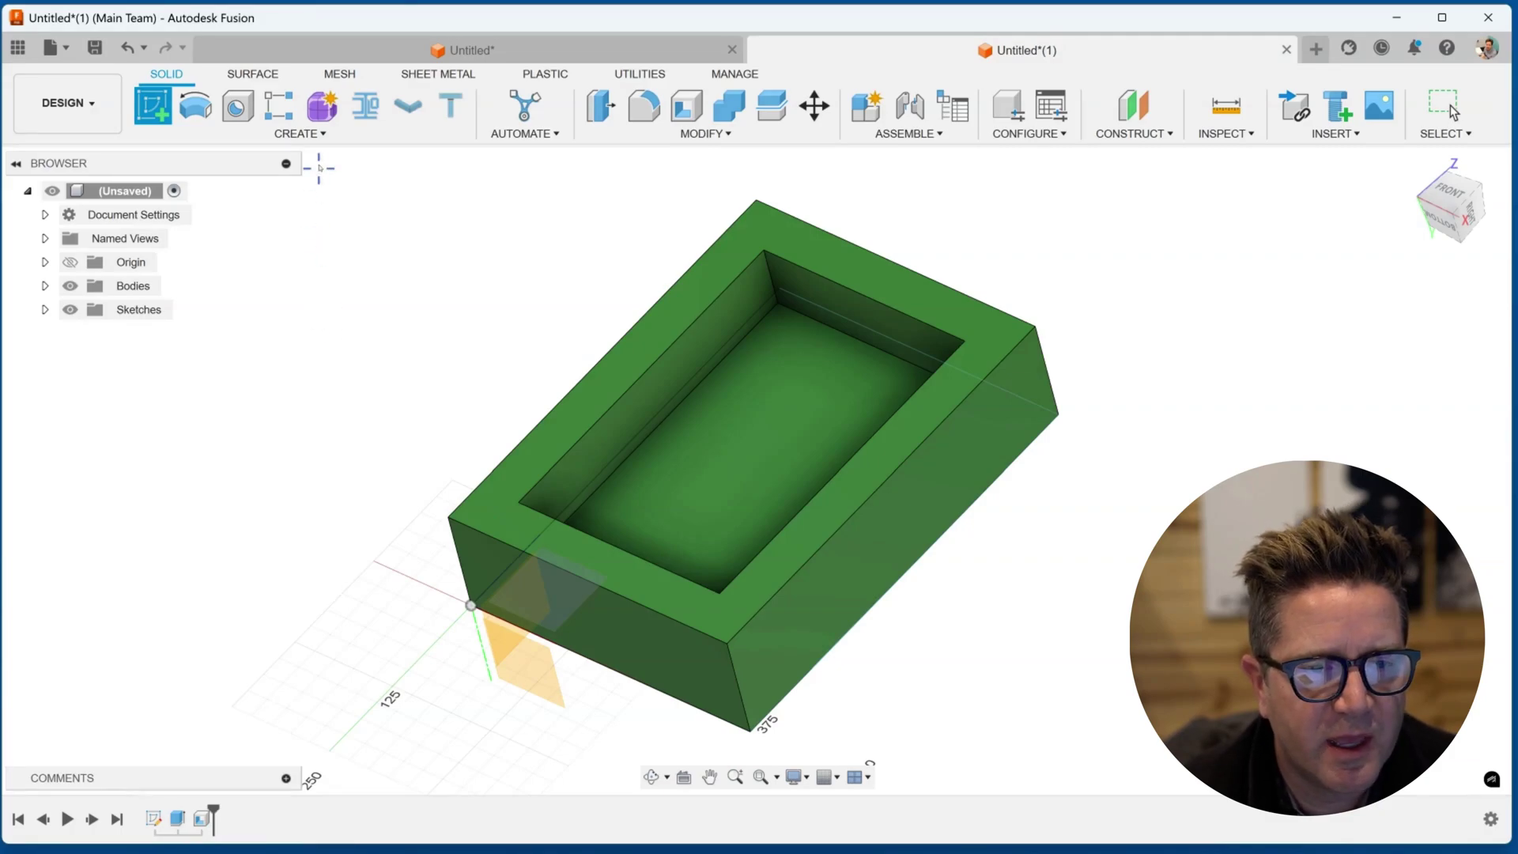
pyautogui.click(301, 134)
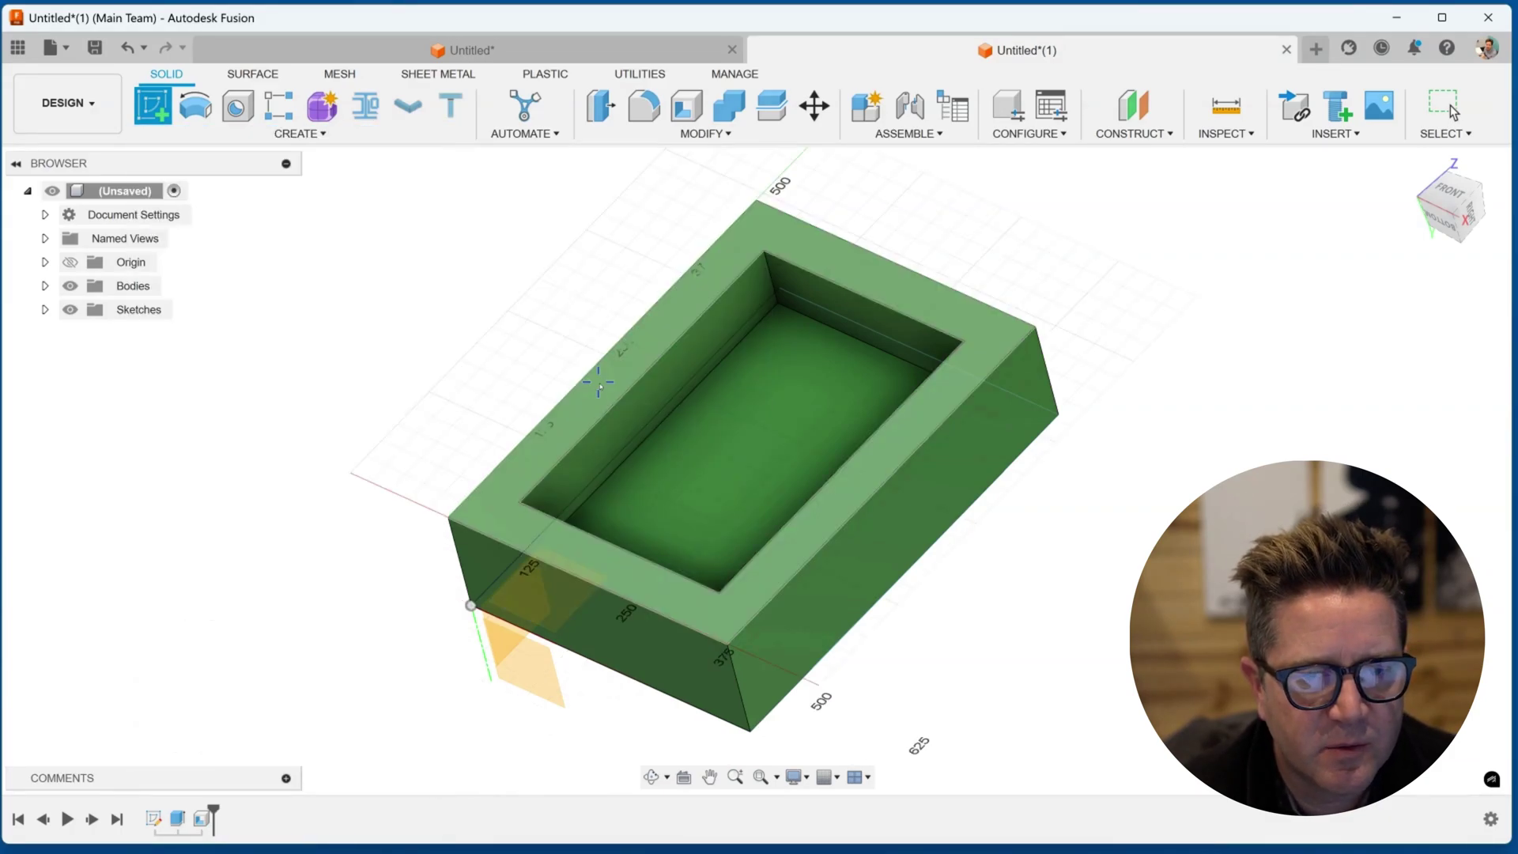
pyautogui.click(598, 383)
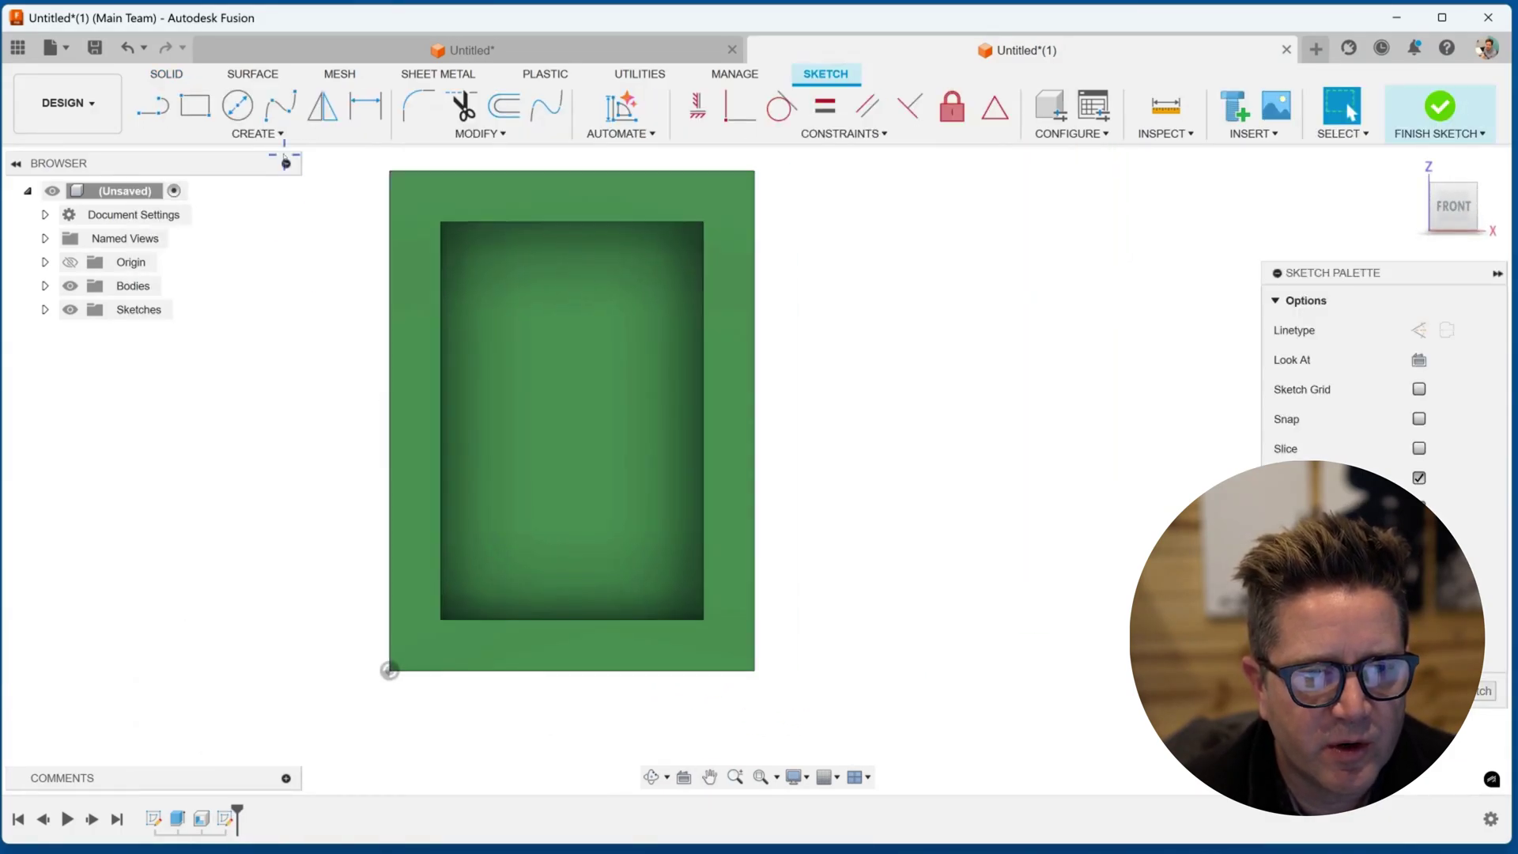
pyautogui.click(280, 135)
# Draw a six-sided edge polygon with its first side on the pocket's left wall
pyautogui.moveTo(221, 234)
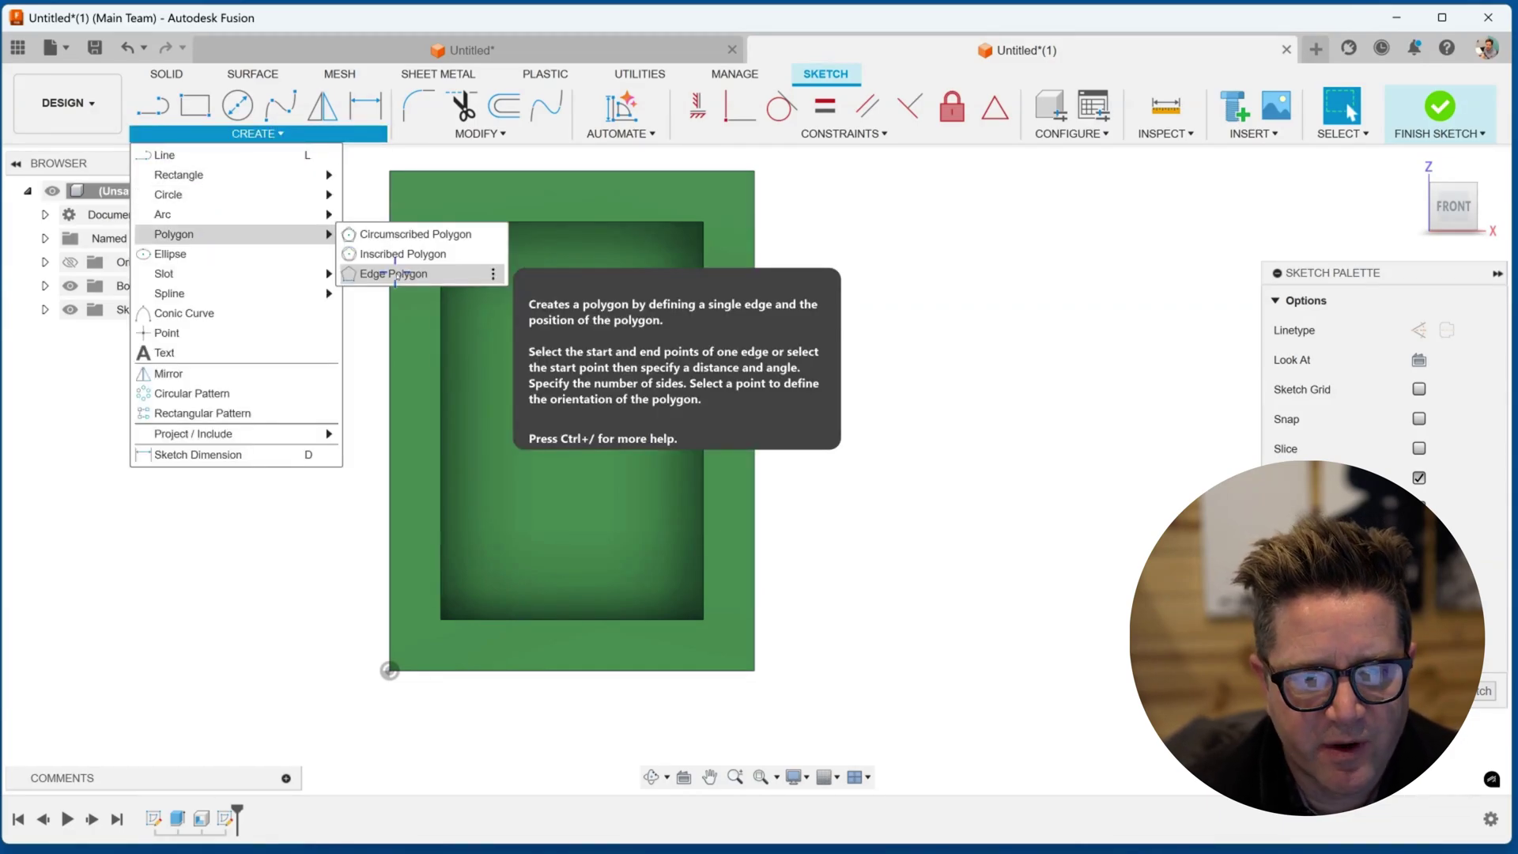
pyautogui.click(393, 273)
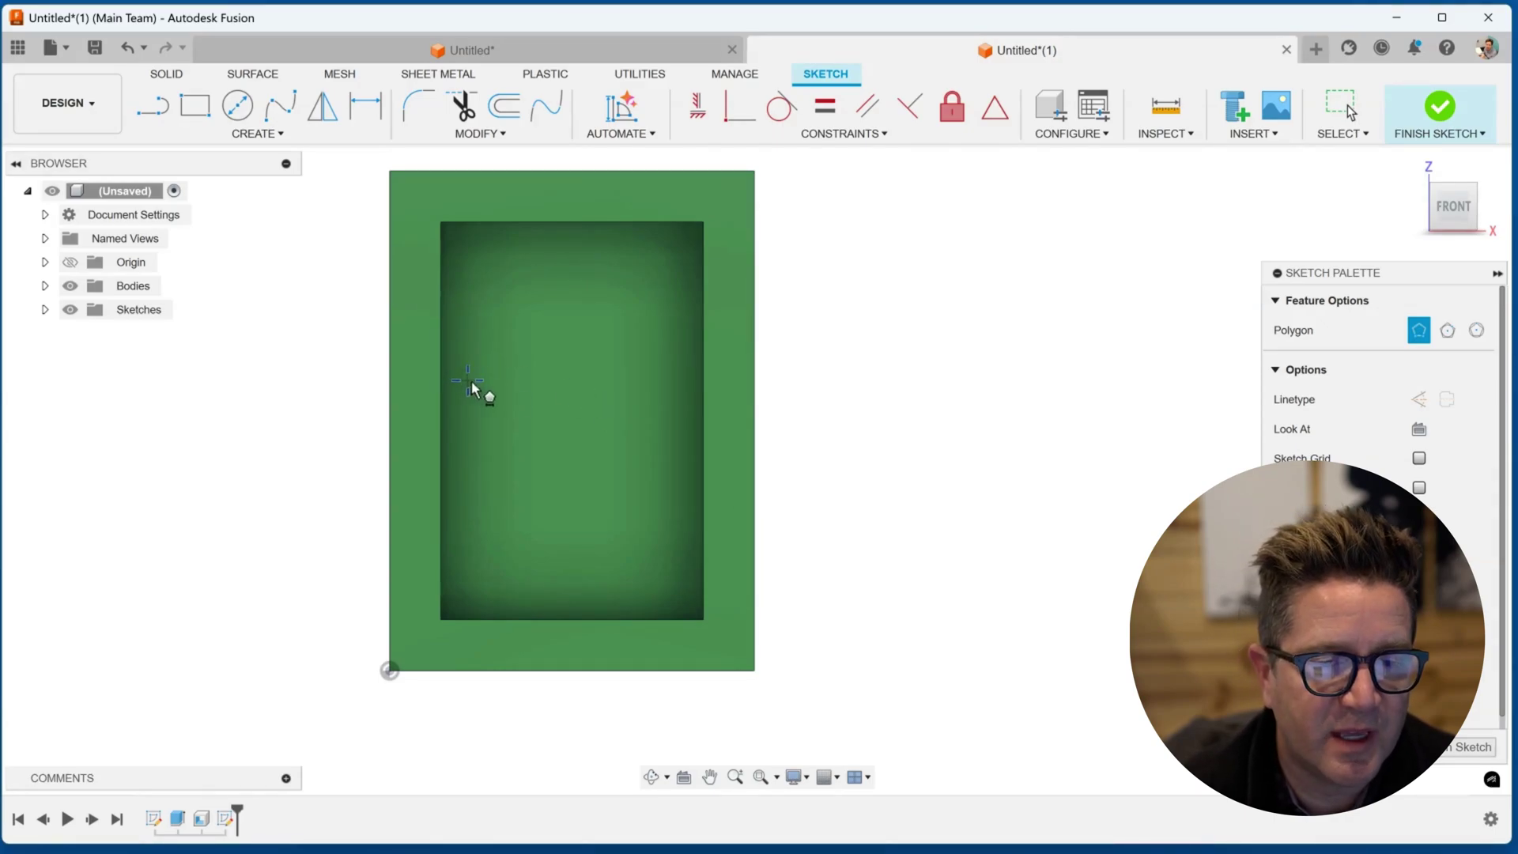
pyautogui.scroll(-1, 340, 415)
pyautogui.scroll(2, 387, 391)
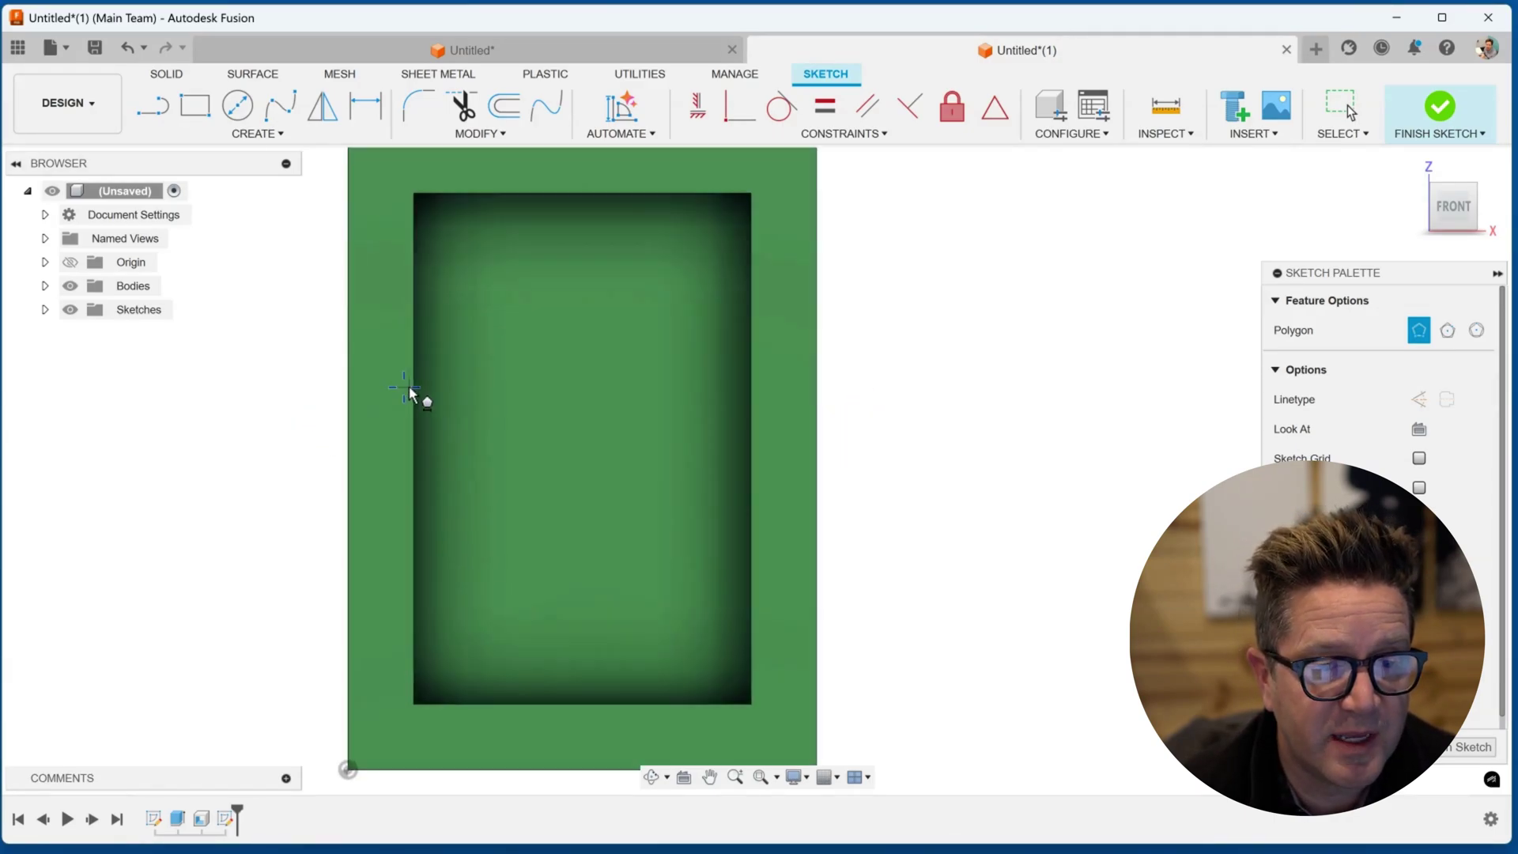
pyautogui.click(411, 374)
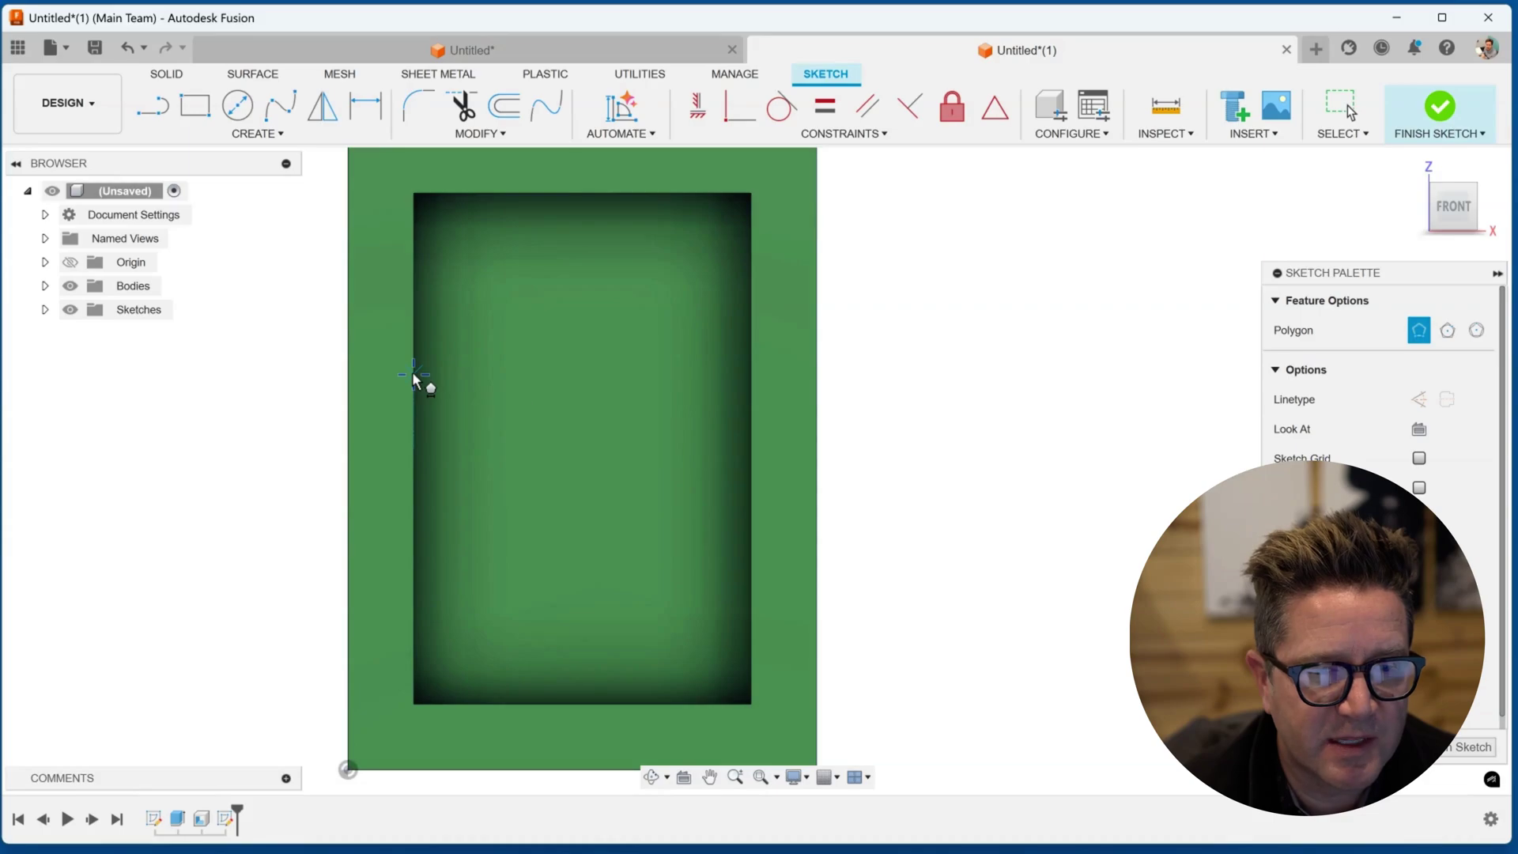
pyautogui.click(416, 468)
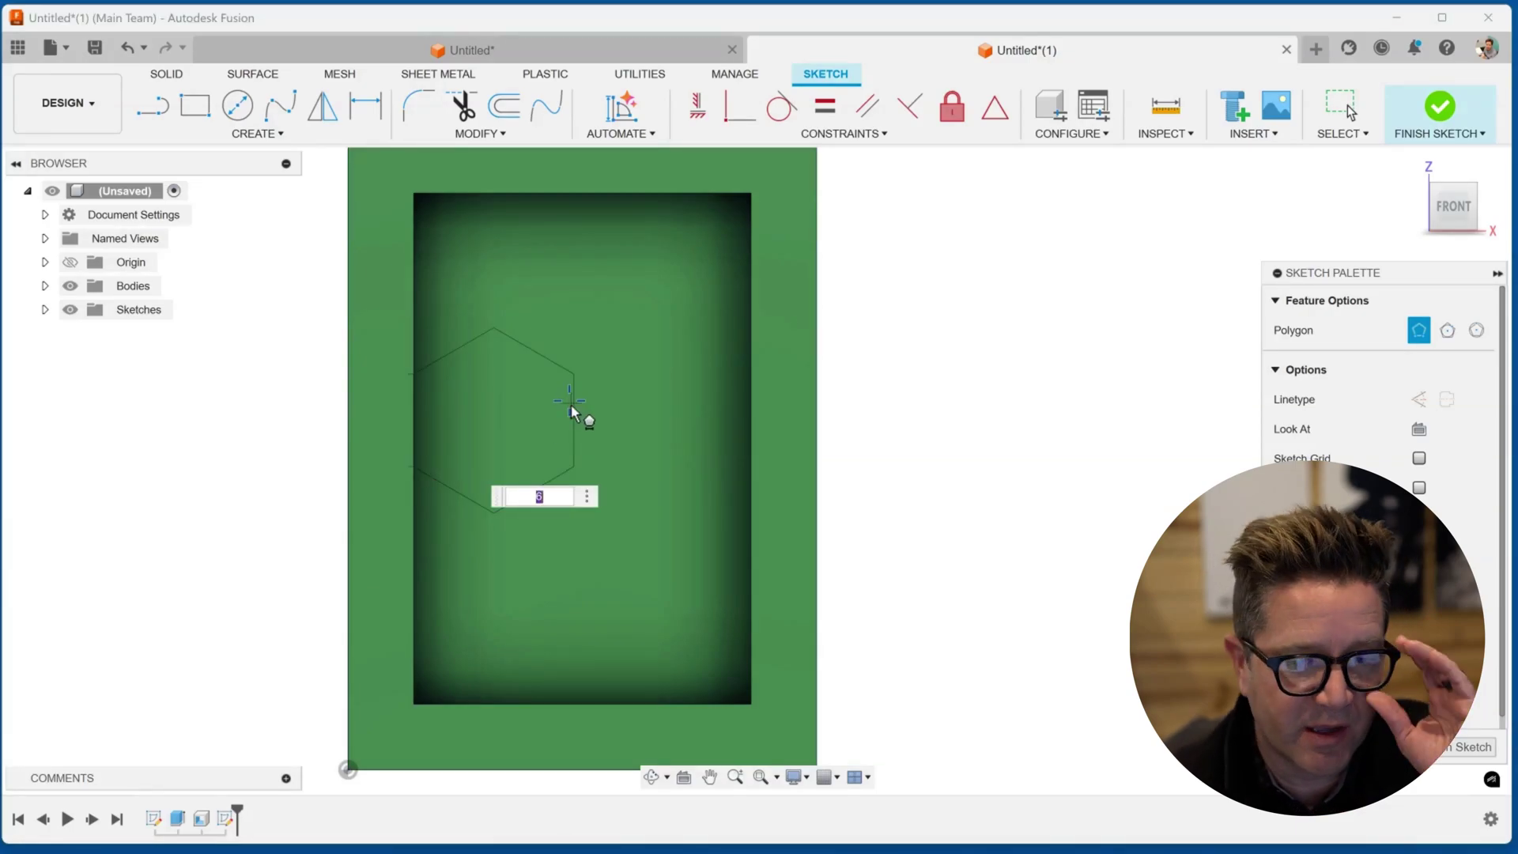
pyautogui.click(554, 494)
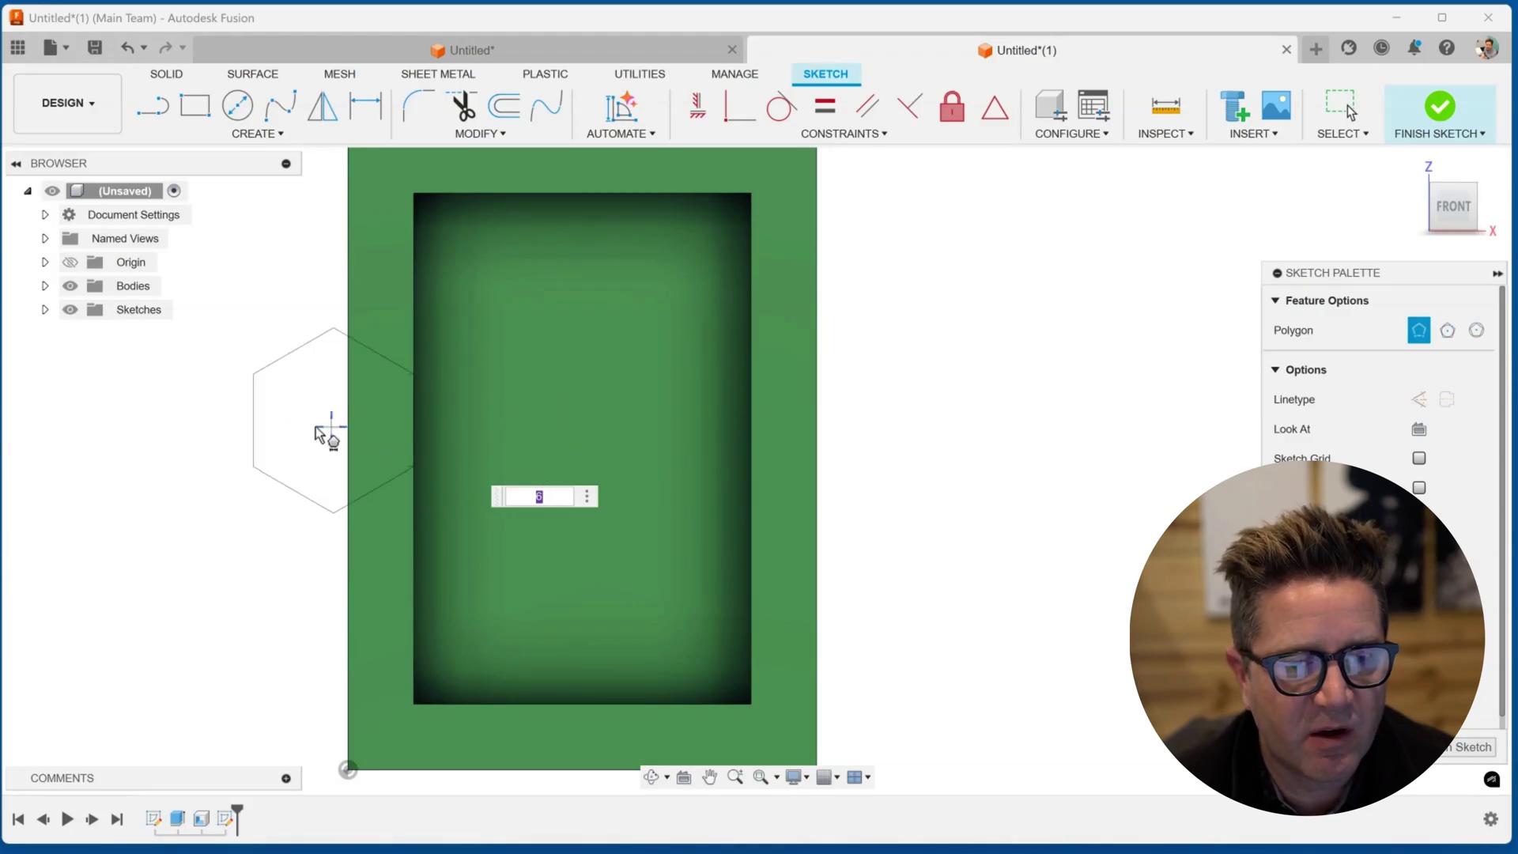
pyautogui.click(483, 431)
# Shift the hexagon and enlarge it from its lower-right corner inside the pocket
pyautogui.press('Escape')
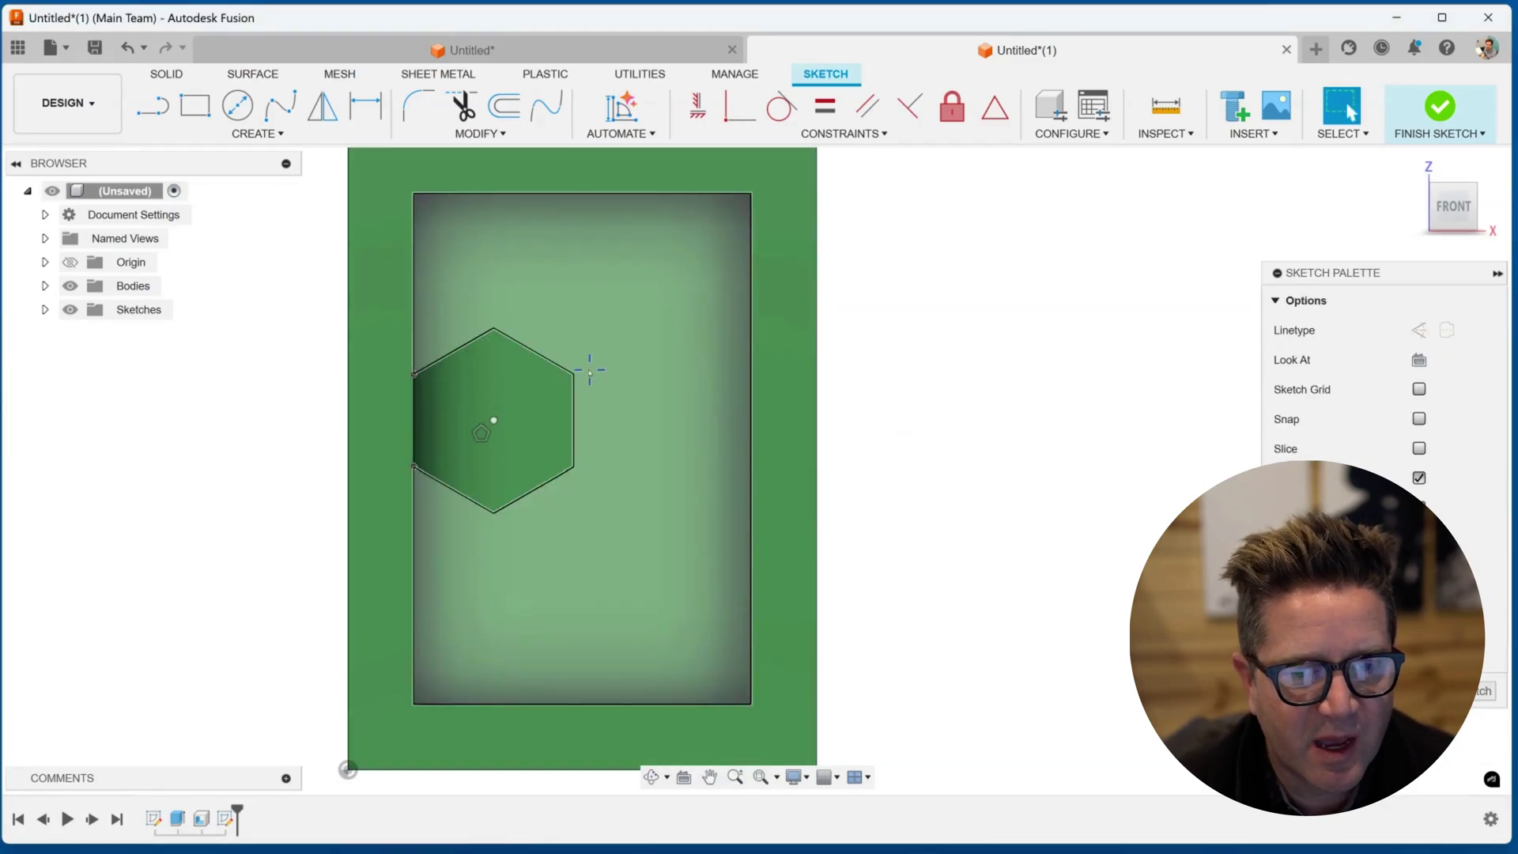
pyautogui.moveTo(573, 371)
pyautogui.mouseDown()
pyautogui.moveTo(574, 336)
pyautogui.moveTo(574, 387)
pyautogui.mouseUp()
pyautogui.moveTo(574, 483)
pyautogui.mouseDown()
pyautogui.moveTo(569, 532)
pyautogui.moveTo(609, 636)
pyautogui.moveTo(474, 456)
pyautogui.moveTo(650, 605)
pyautogui.moveTo(703, 572)
pyautogui.moveTo(708, 532)
pyautogui.moveTo(772, 637)
pyautogui.moveTo(660, 501)
pyautogui.mouseUp()
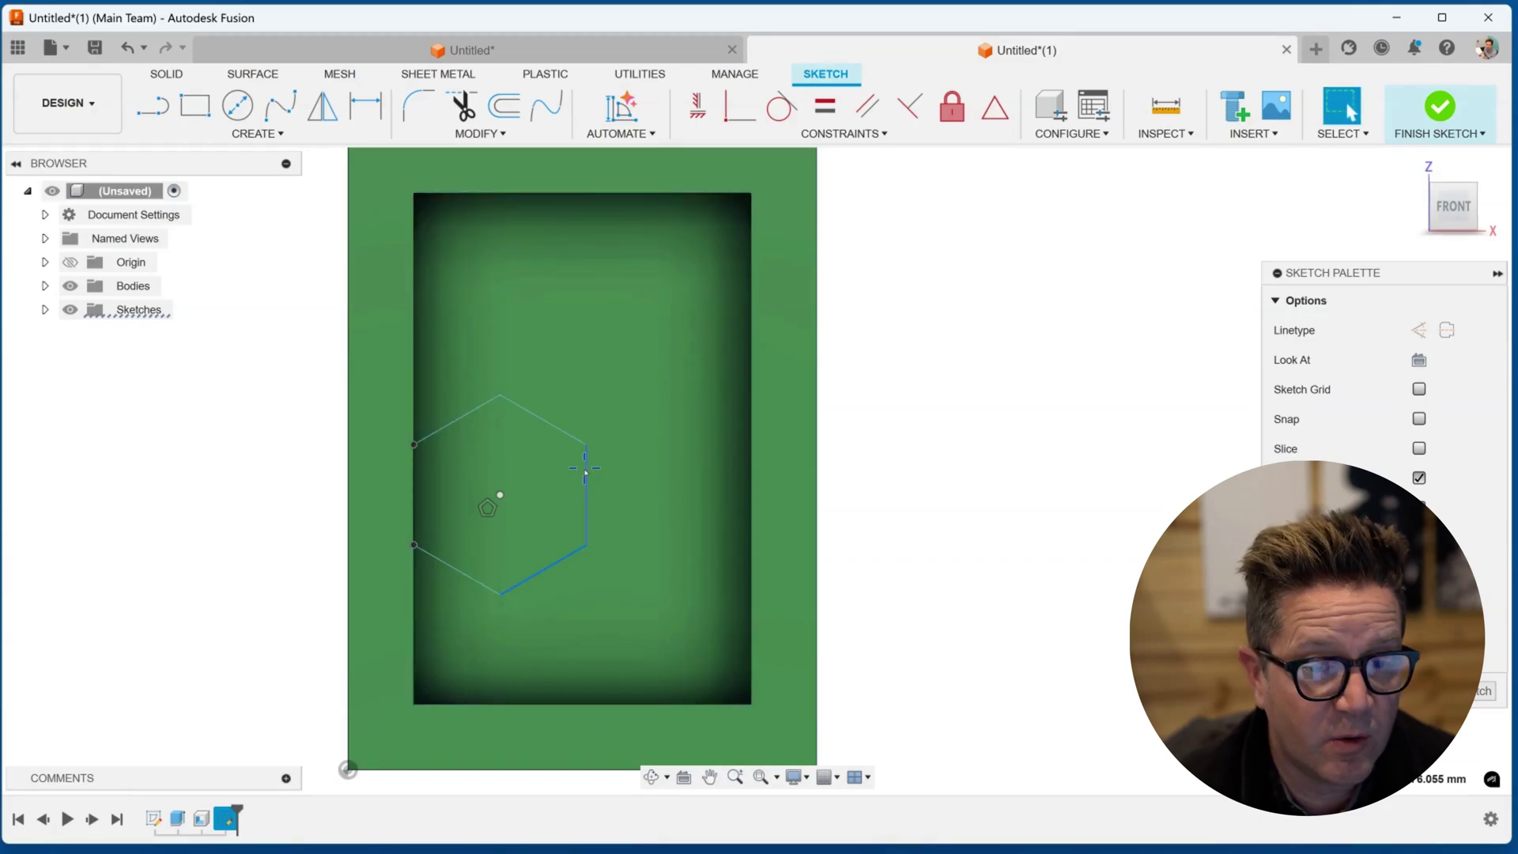
# Make the hexagon's right side collinear with the pocket's right wall
pyautogui.click(585, 471)
pyautogui.keyDown('shift'); pyautogui.click(750, 498); pyautogui.keyUp('shift')
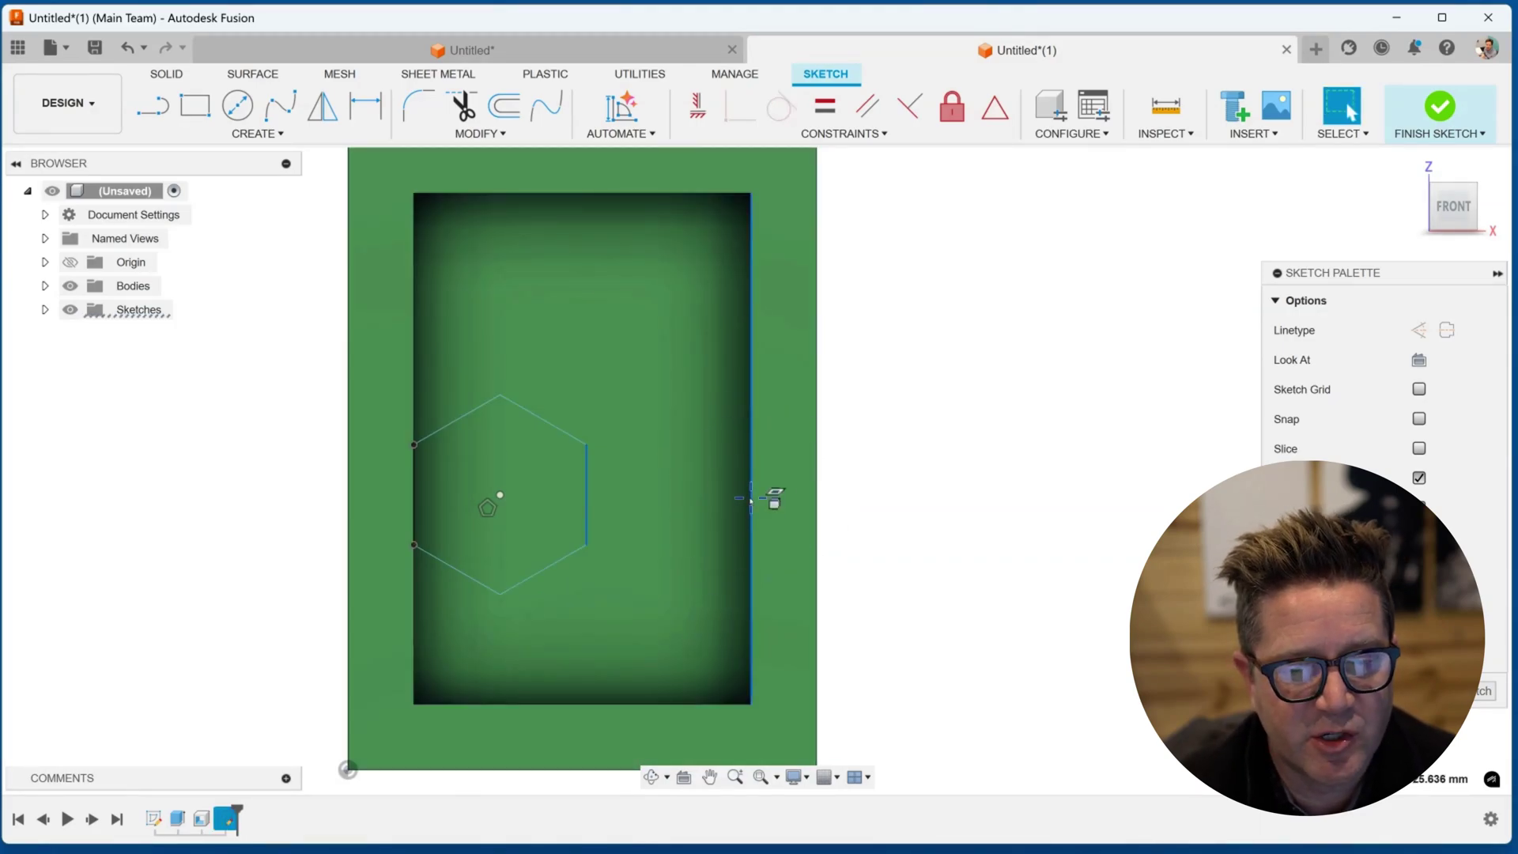
pyautogui.rightClick(750, 500)
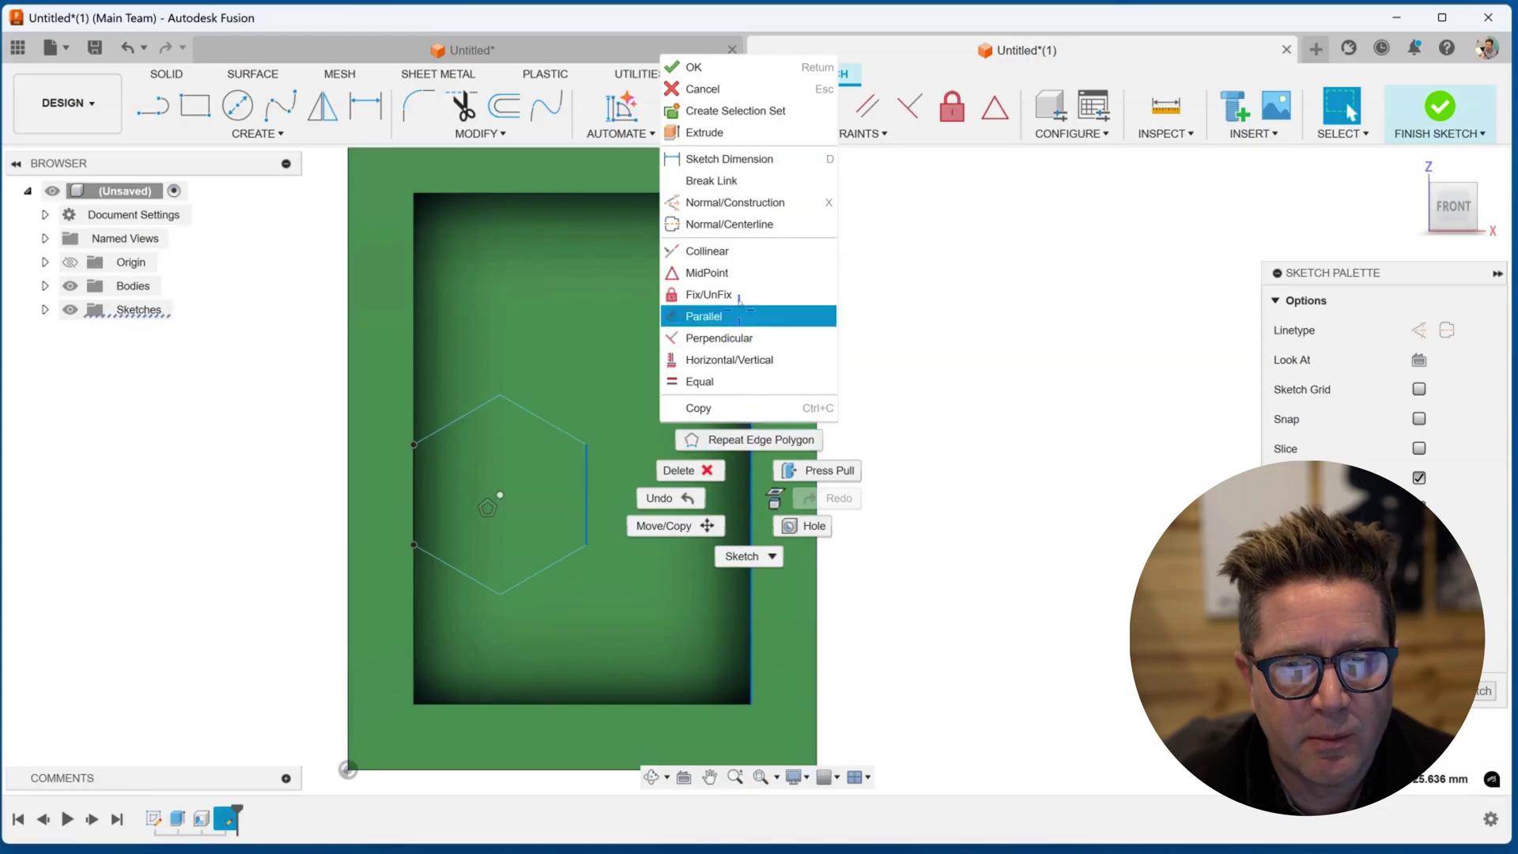
pyautogui.click(707, 250)
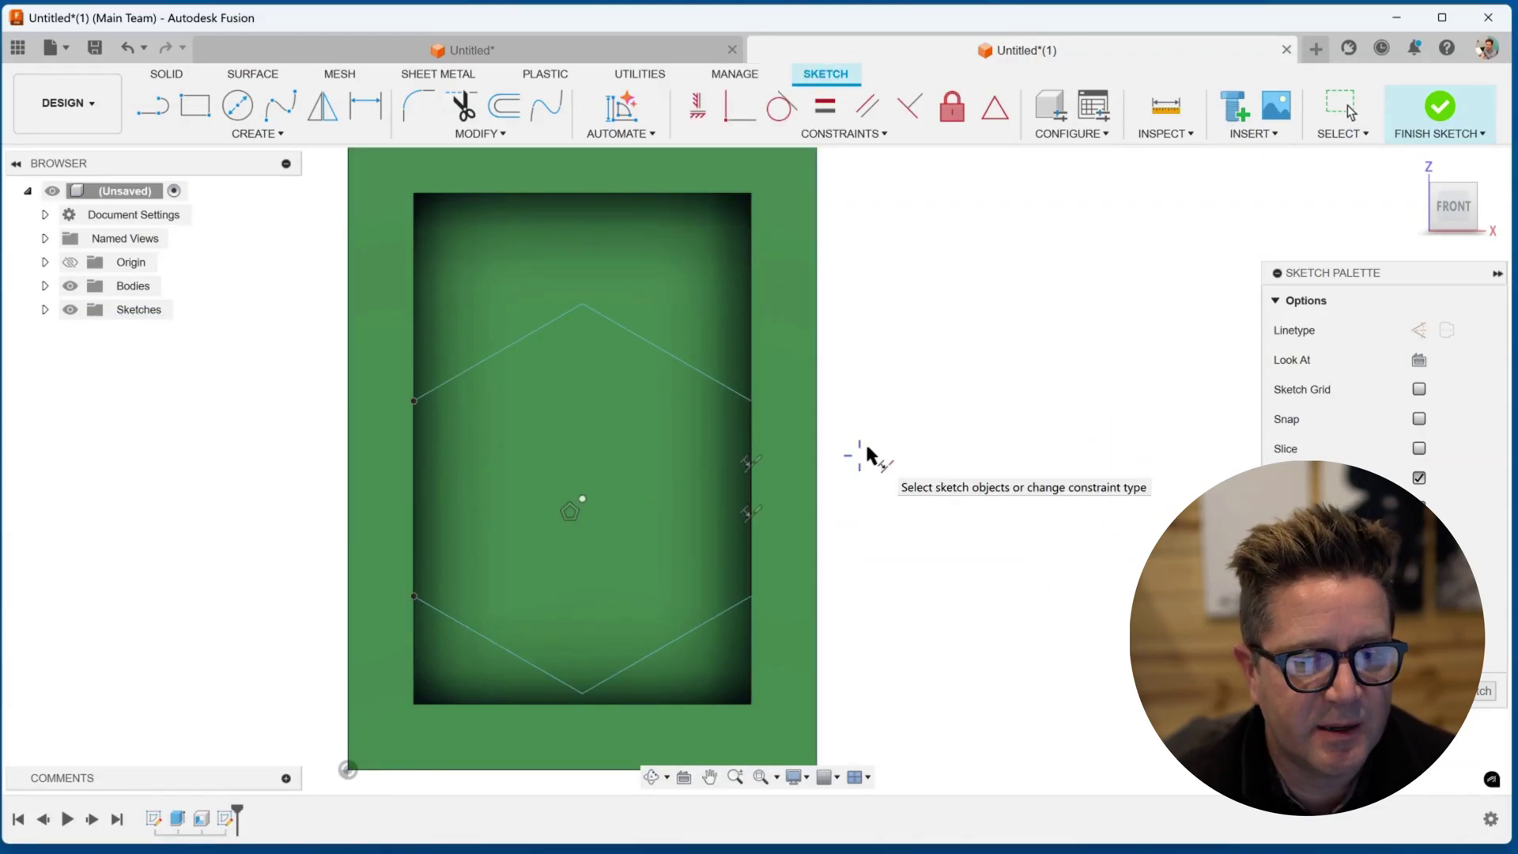
pyautogui.scroll(-2, 926, 589)
pyautogui.scroll(2, 916, 617)
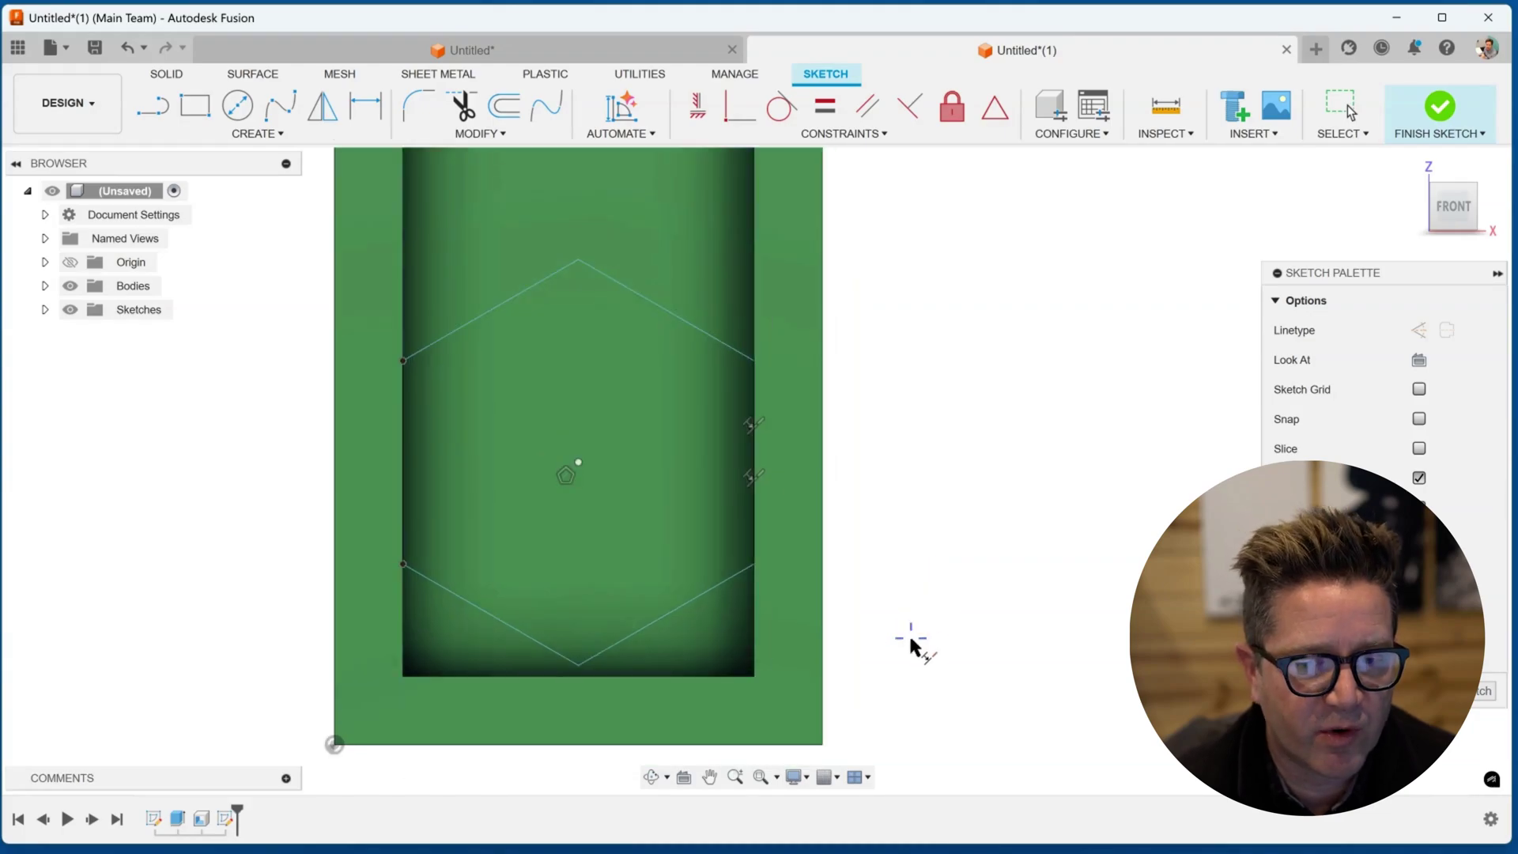
pyautogui.scroll(-2, 911, 646)
pyautogui.moveTo(999, 477)
pyautogui.mouseDown(button='middle')
pyautogui.moveTo(935, 464)
pyautogui.moveTo(864, 484)
pyautogui.mouseUp(button='middle')
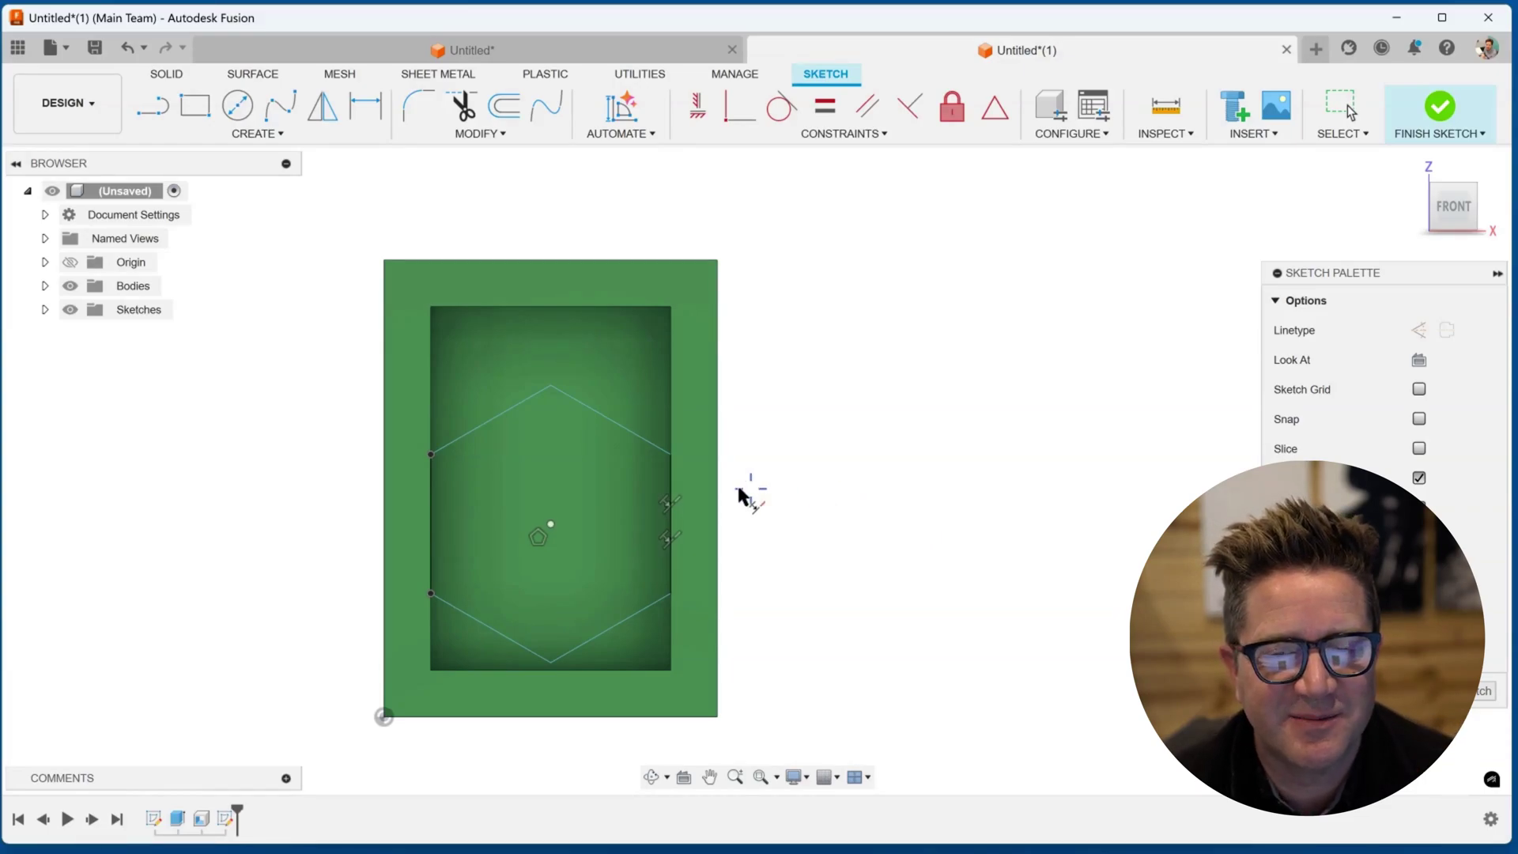
# Search Sketch Shortcuts for 'poly' to browse the polygon commands
pyautogui.press('Escape')
pyautogui.write('s')
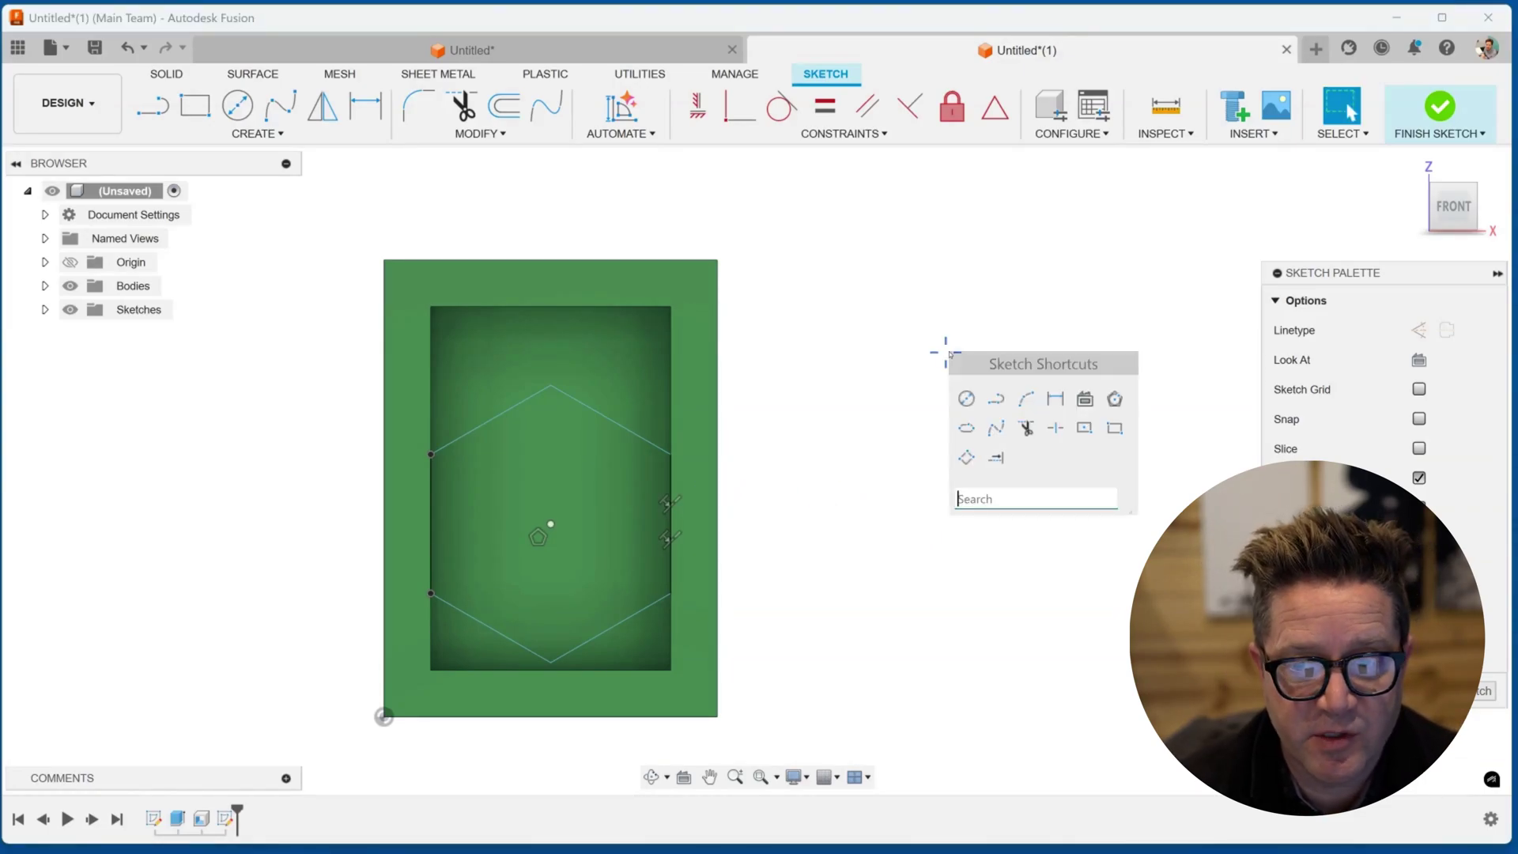
pyautogui.write('poly')
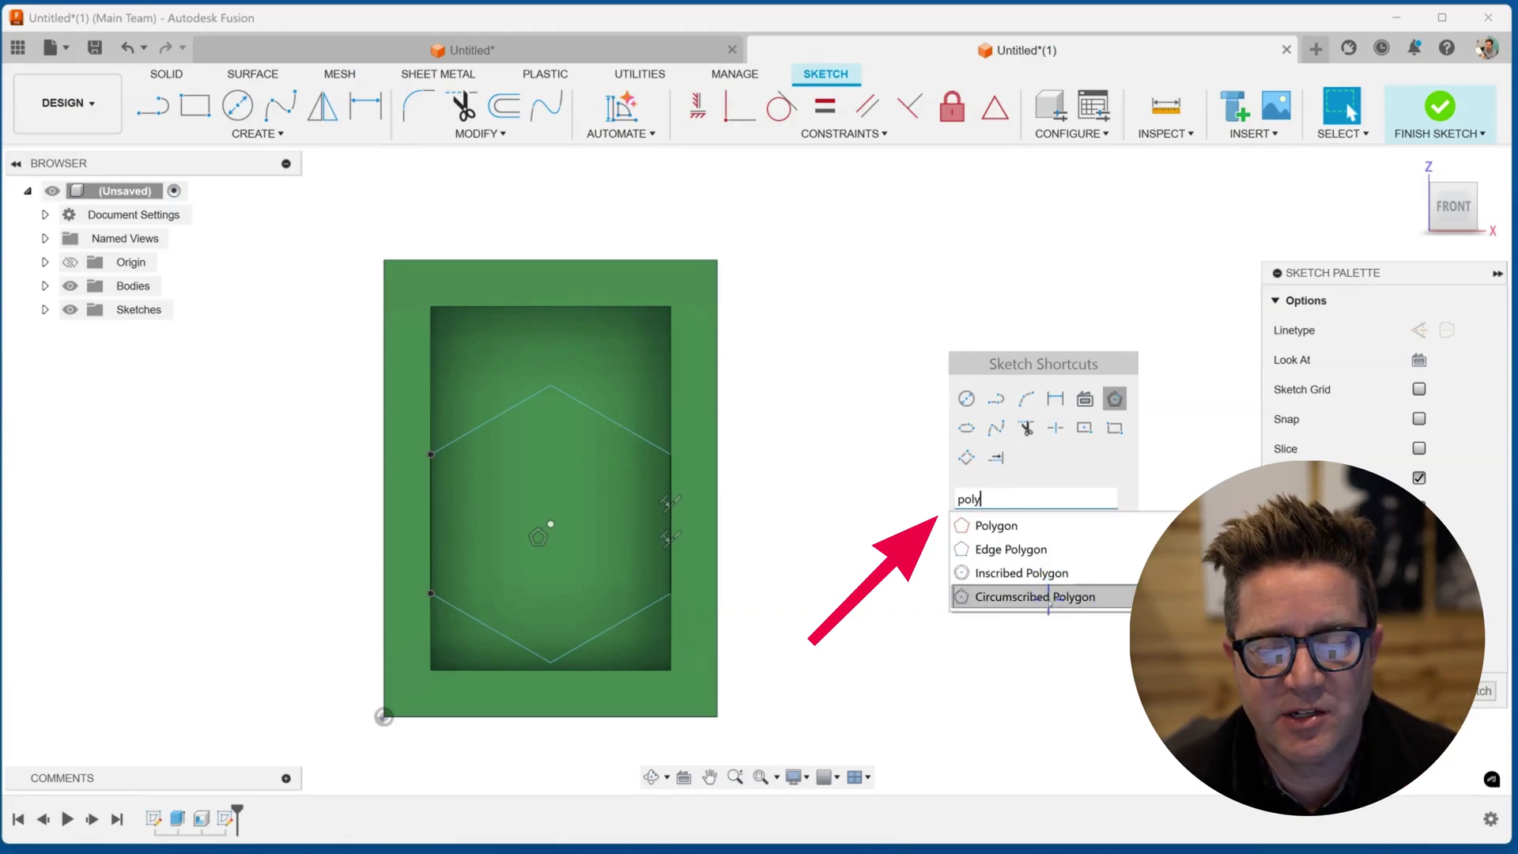
pyautogui.press('Up')
pyautogui.press('Up')
pyautogui.press('Up')
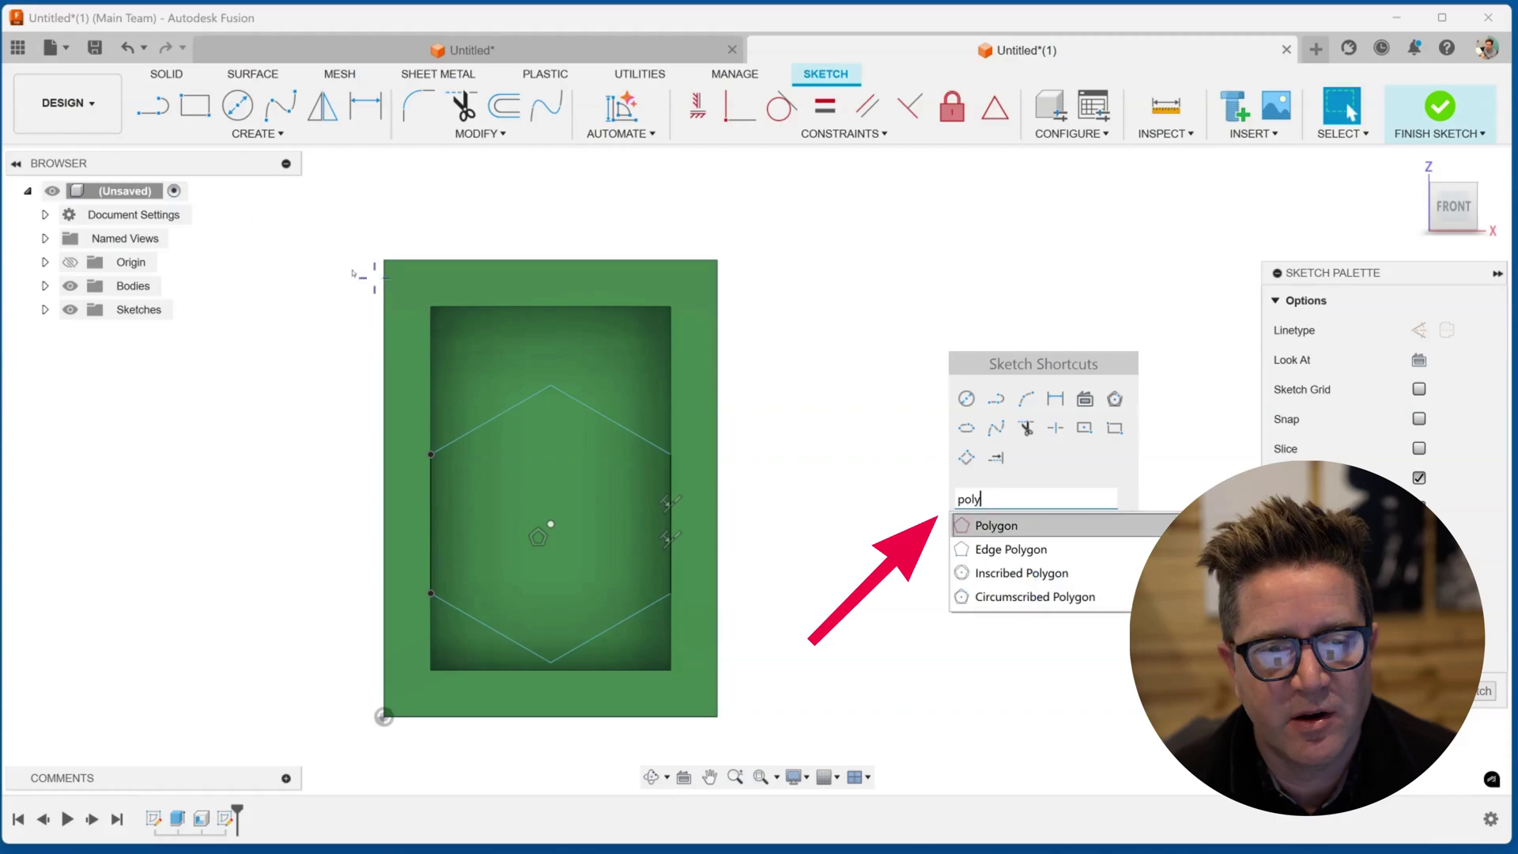
pyautogui.press('Escape')
# Display the Polygon submenu with circumscribed, inscribed and edge polygon options
pyautogui.click(257, 133)
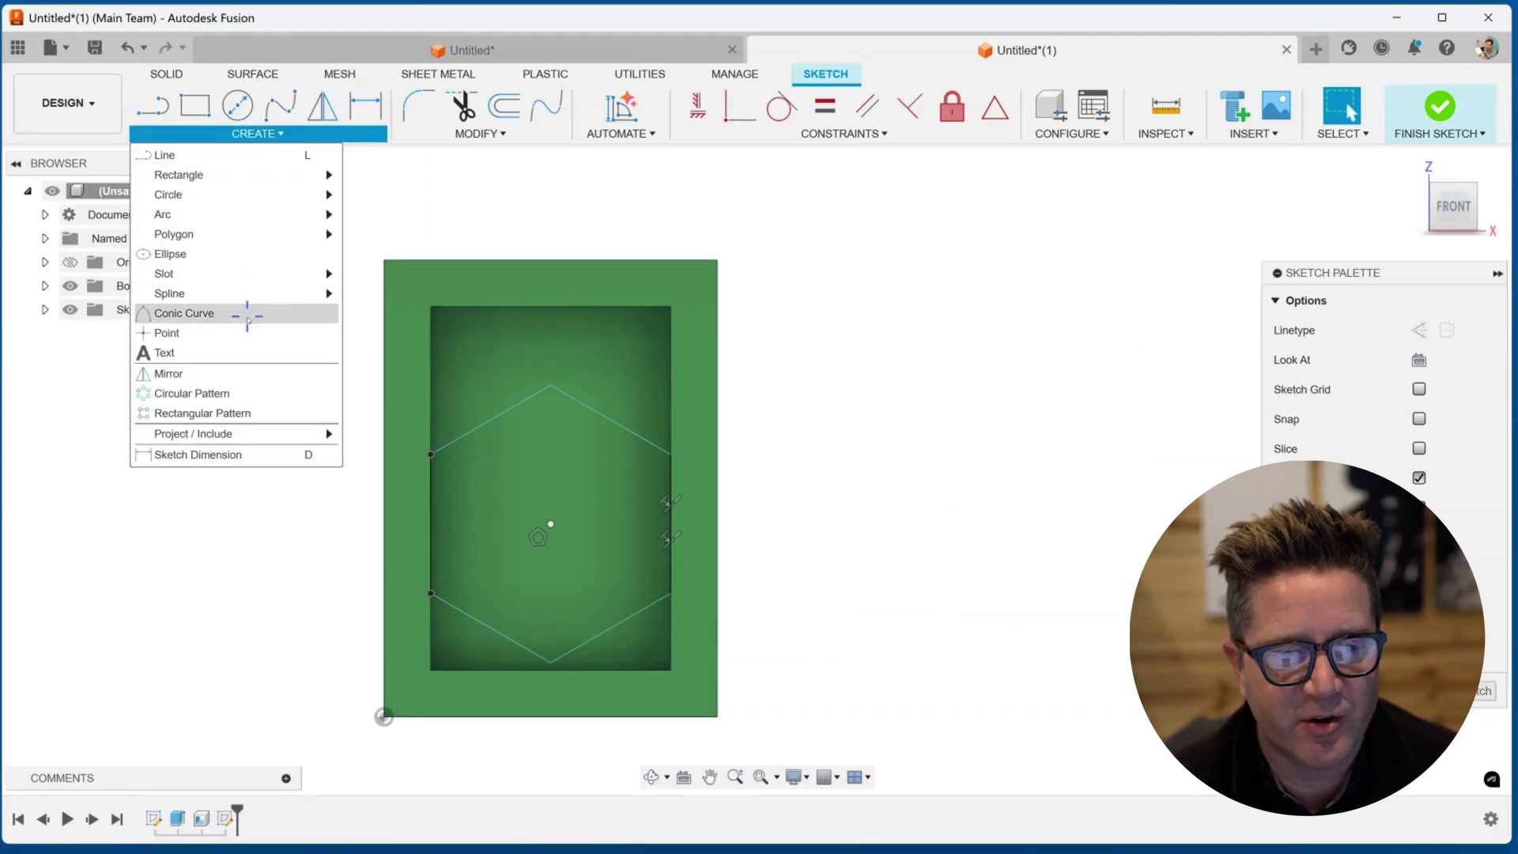
pyautogui.moveTo(261, 234)
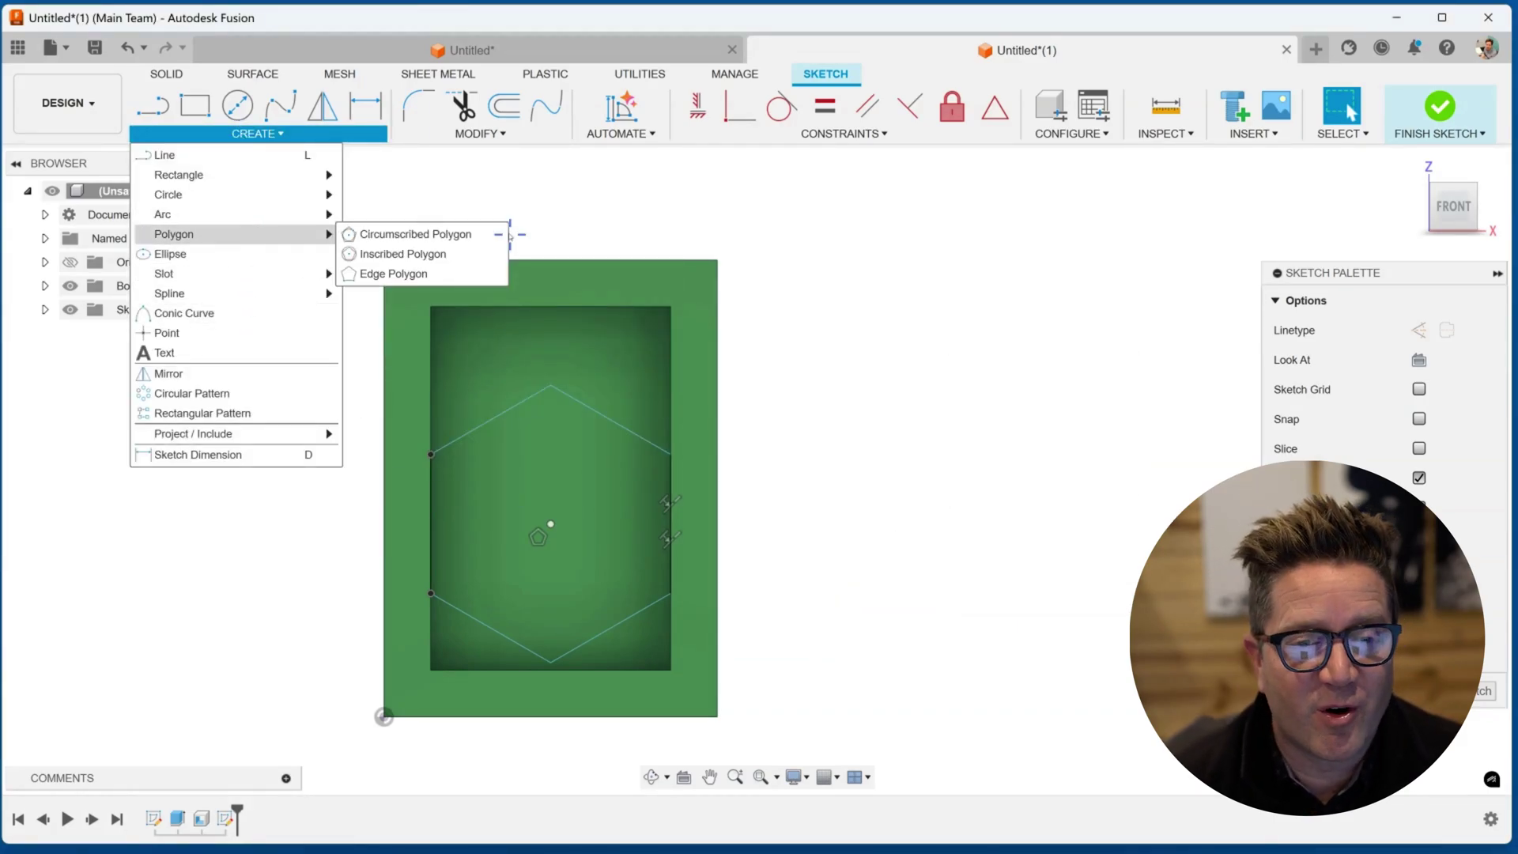